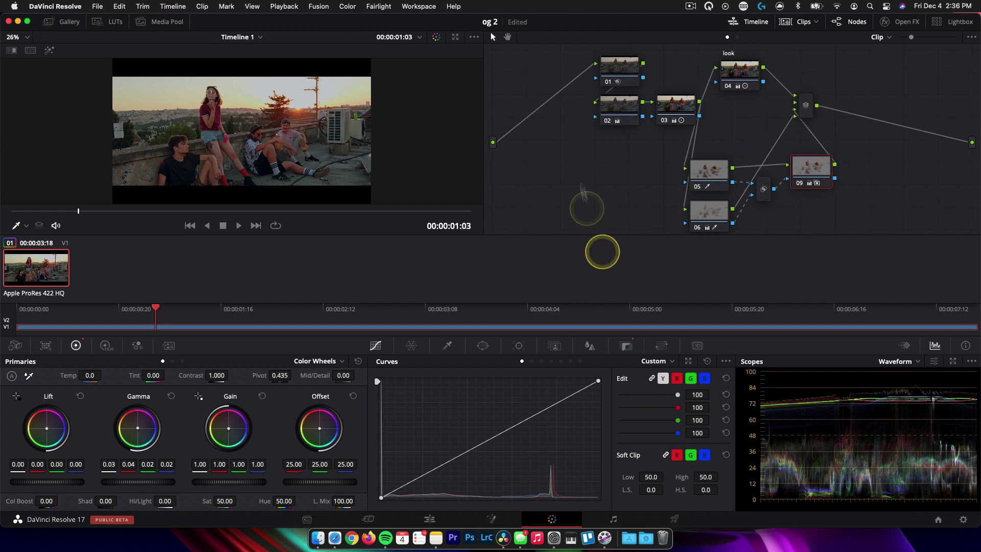
# Marquee-select every grade node on the rooftop clip and disable them with Cmd+D
pyautogui.moveTo(549, 55); pyautogui.dragTo(871, 206)
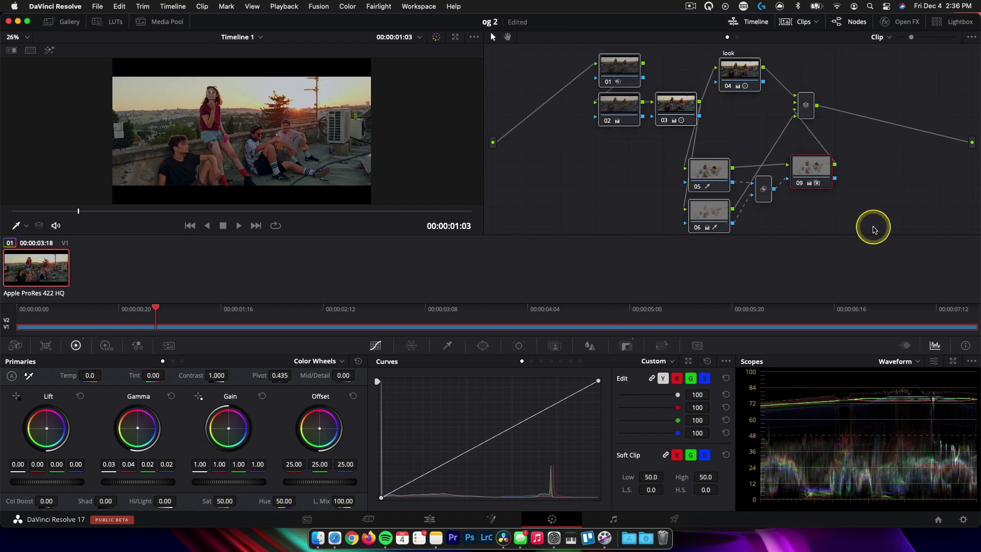
pyautogui.press('super+d')
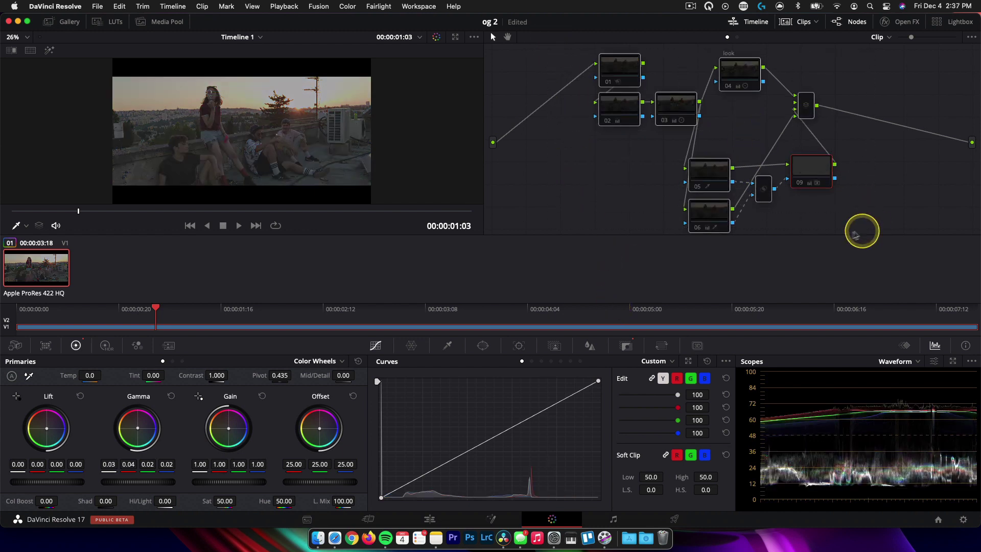
# On the Edit page, blade the rooftop clip at 00:00:00:19 and select the second piece
pyautogui.click(429, 519)
pyautogui.click(118, 318)
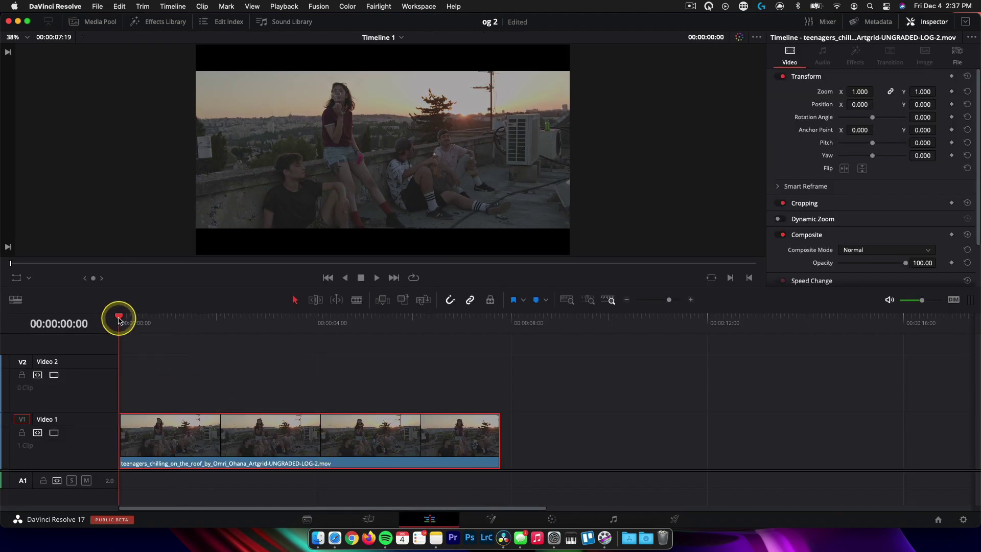
pyautogui.moveTo(128, 321); pyautogui.dragTo(157, 322)
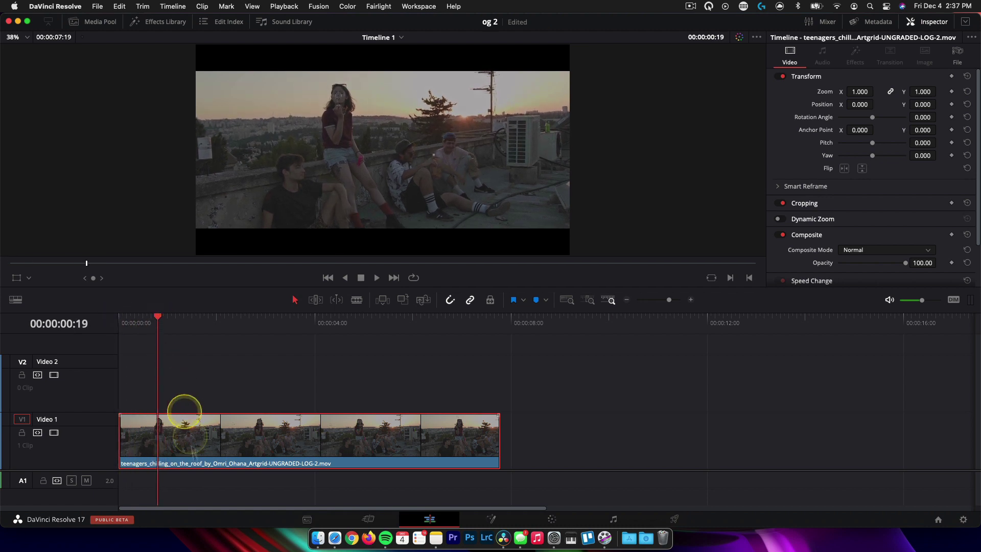
pyautogui.click(160, 434)
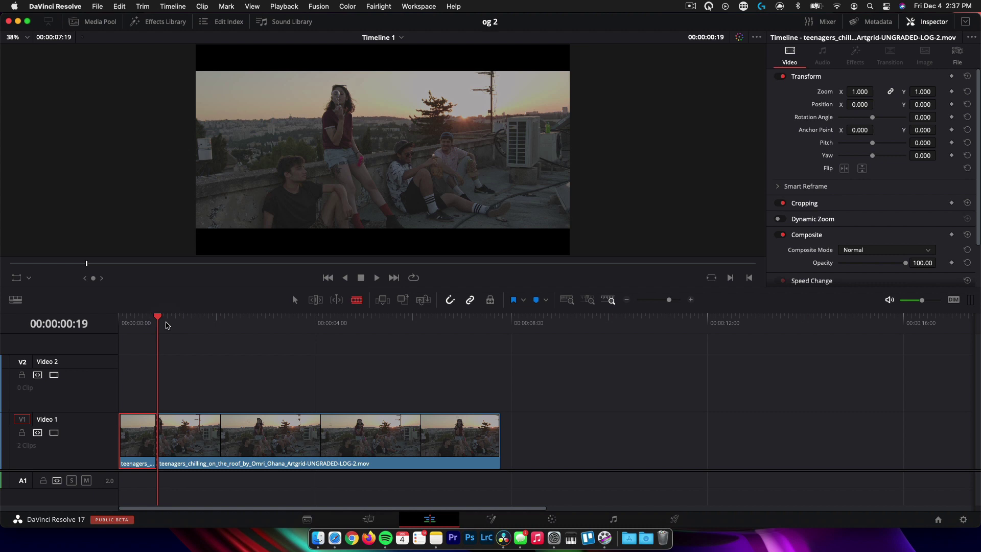
pyautogui.click(164, 438)
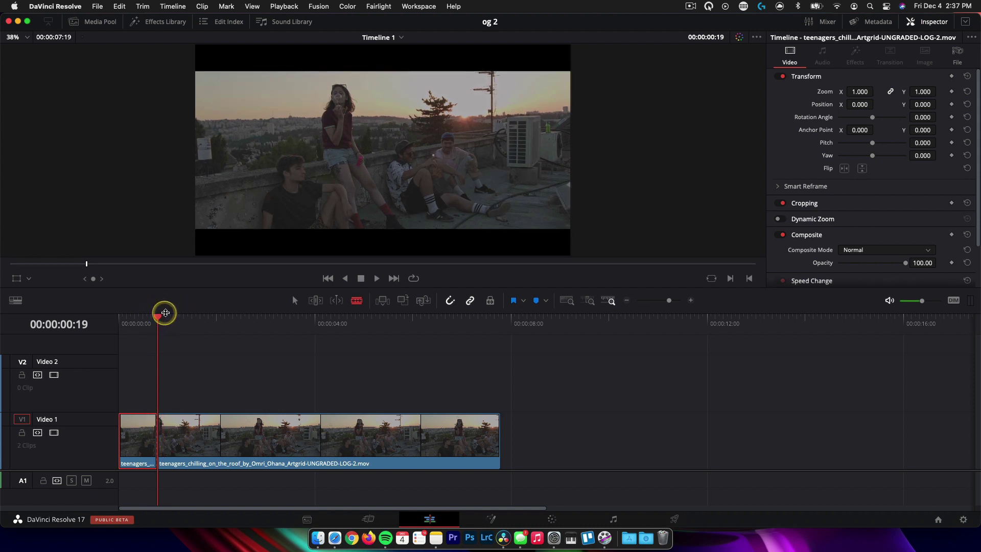
# Cut the clip again at 00:00:01:14 and lay copies of the second piece side by side on Video 2
pyautogui.moveTo(169, 321); pyautogui.dragTo(197, 319)
pyautogui.click(203, 436)
pyautogui.press('a')
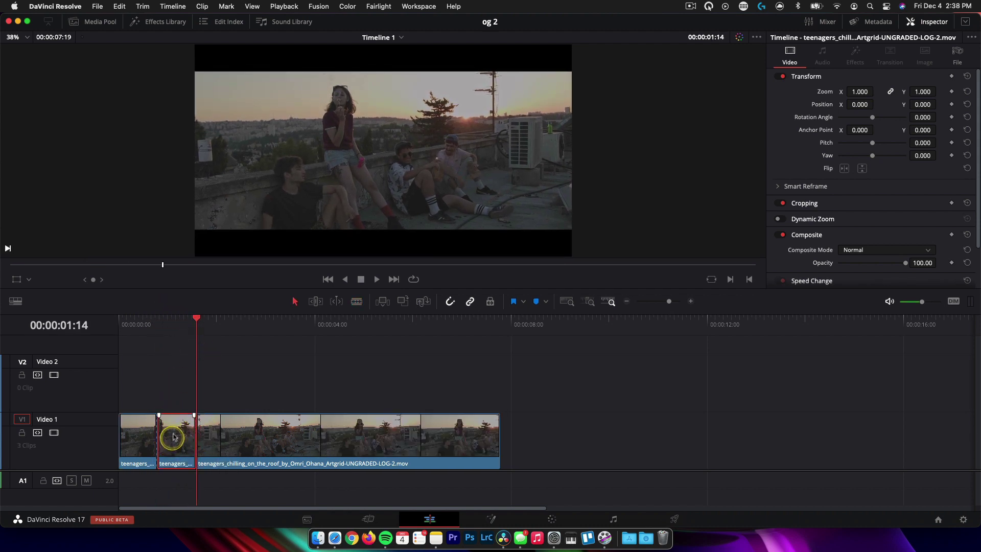
pyautogui.moveTo(170, 434); pyautogui.dragTo(180, 397)
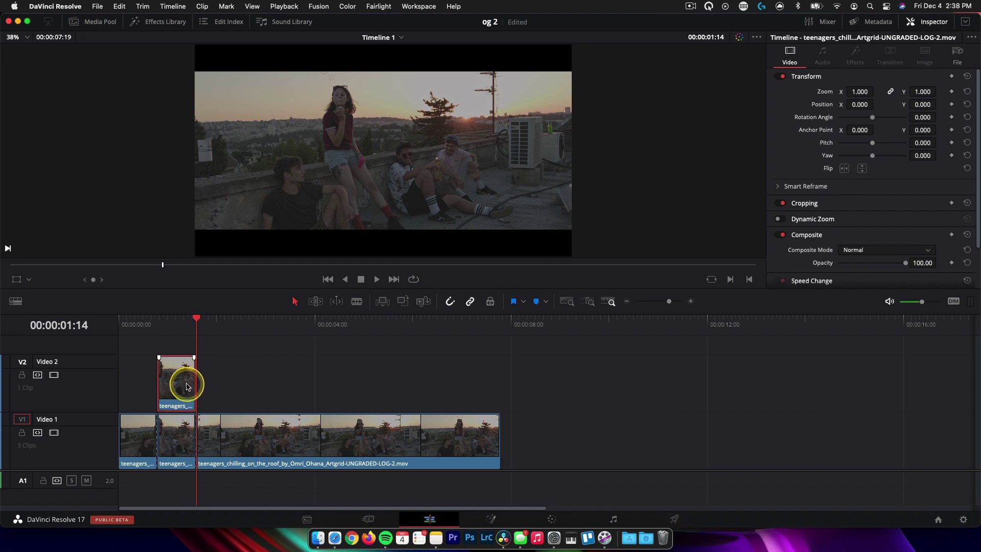
pyautogui.moveTo(175, 372); pyautogui.dragTo(291, 380)
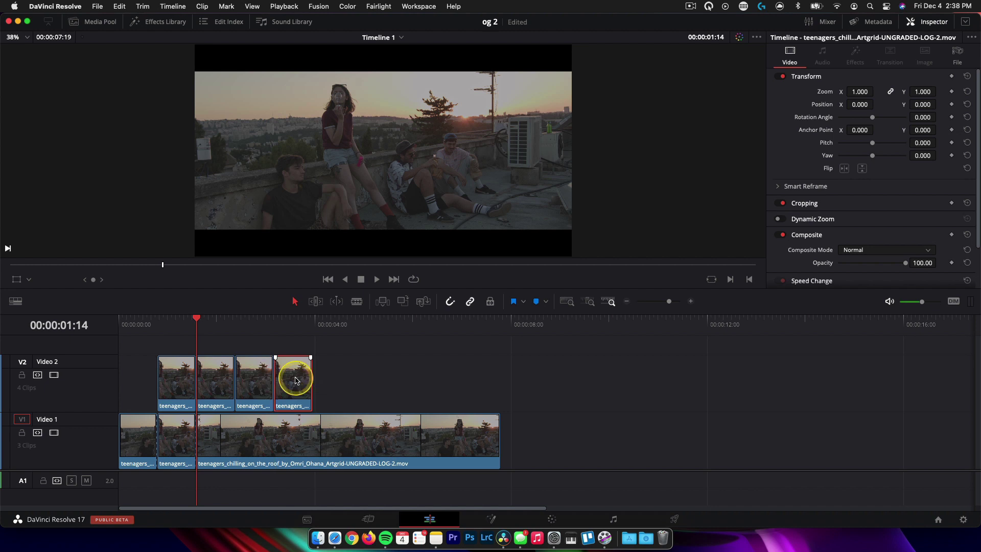
# Blade Video 1 at the edges of each guide copy on Video 2
pyautogui.press('b')
pyautogui.click(236, 432)
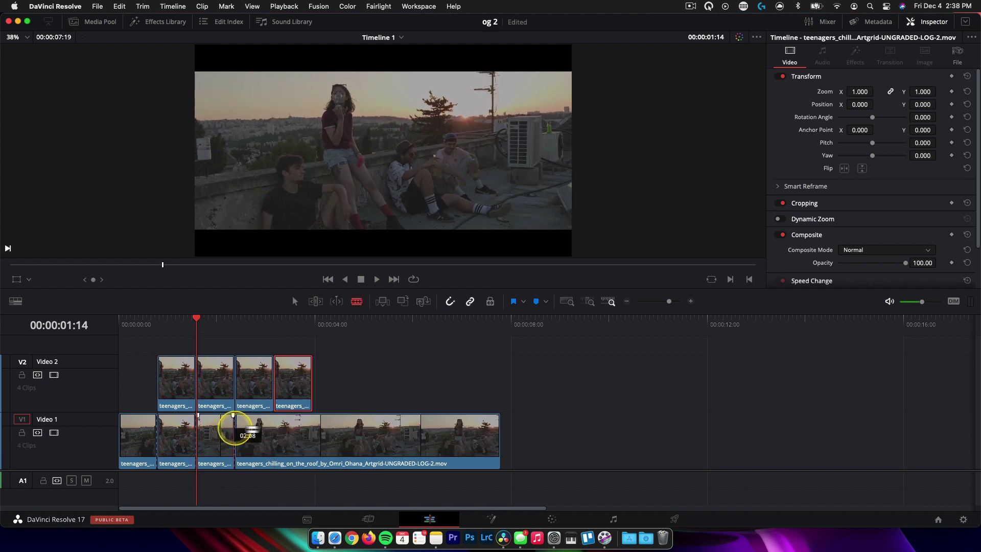
pyautogui.click(274, 431)
pyautogui.click(313, 429)
# Delete the guide clips and the fifth V1 clip, extend the tail to close the gap, and return to Color
pyautogui.press('a')
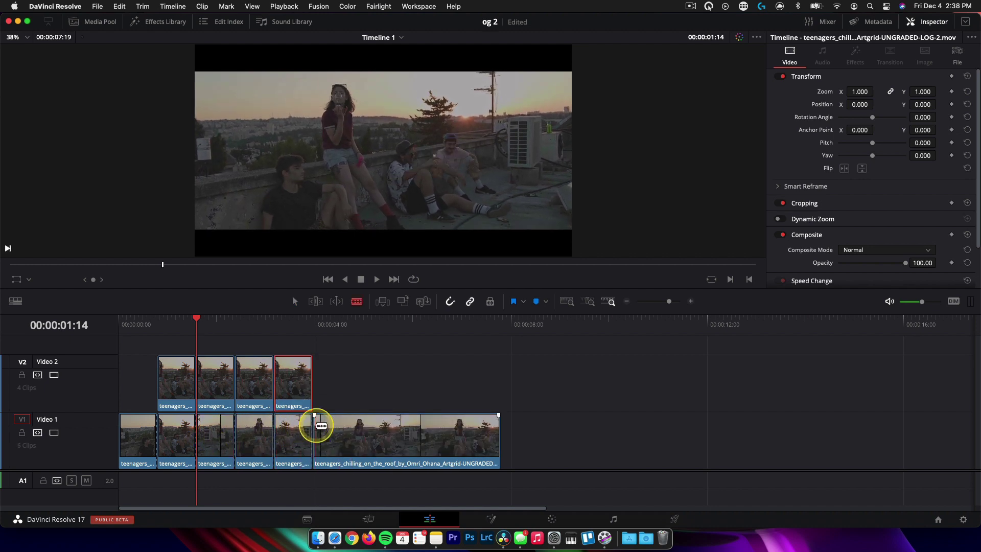
pyautogui.moveTo(358, 403); pyautogui.dragTo(158, 387)
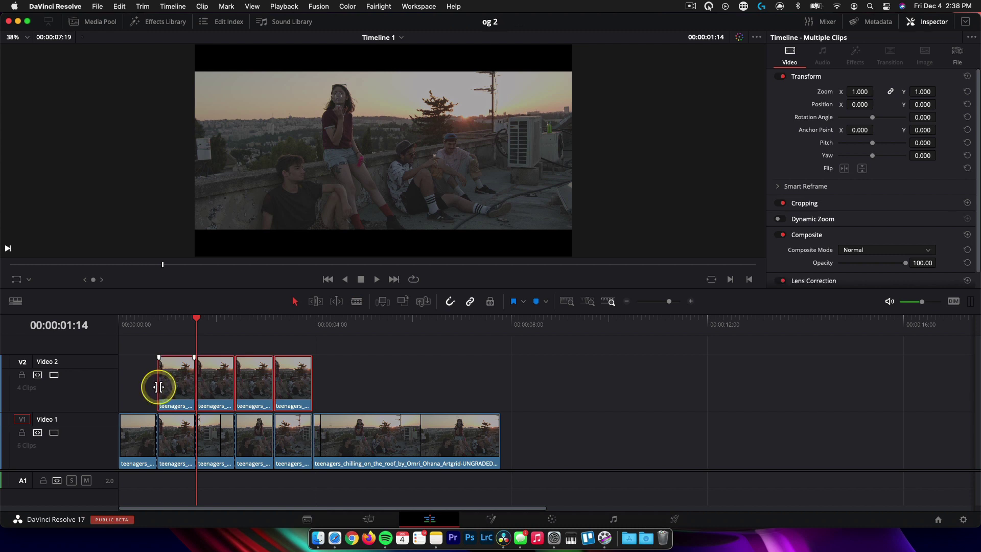
pyautogui.press('BackSpace')
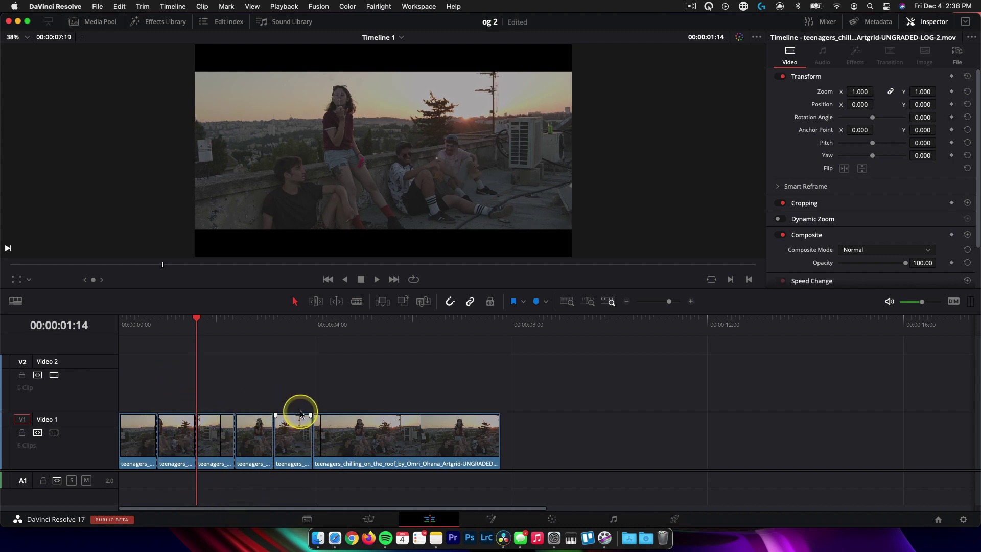
pyautogui.press('BackSpace')
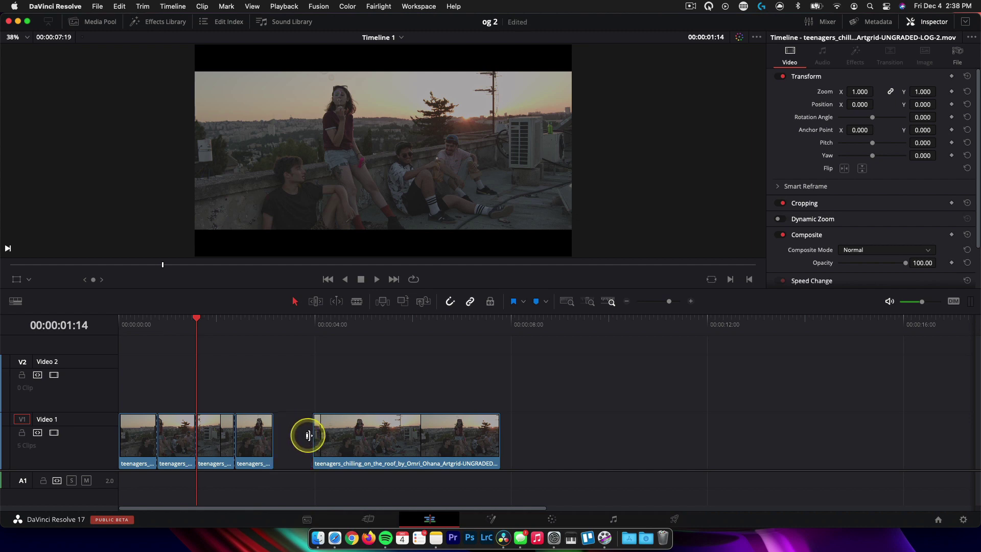
pyautogui.moveTo(308, 436); pyautogui.dragTo(275, 436)
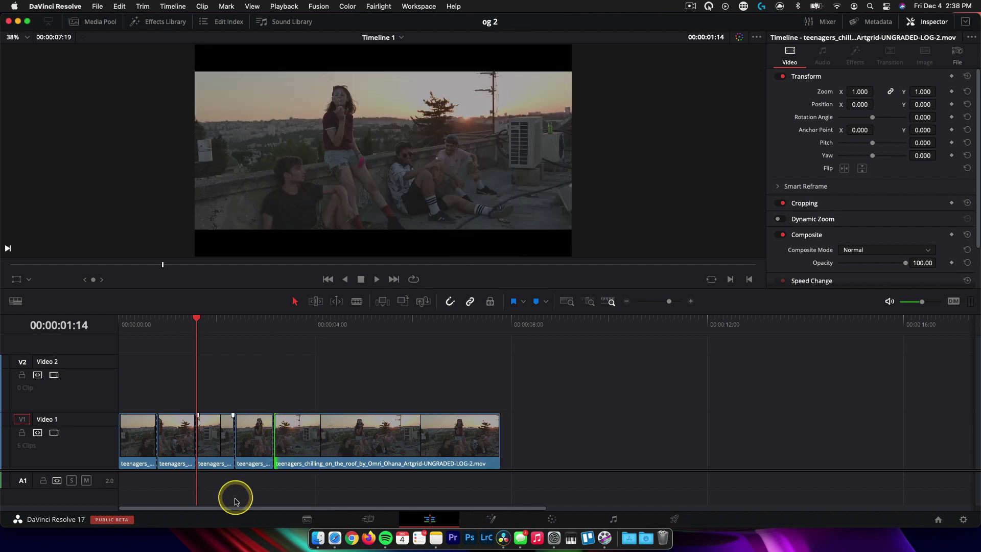
pyautogui.click(552, 520)
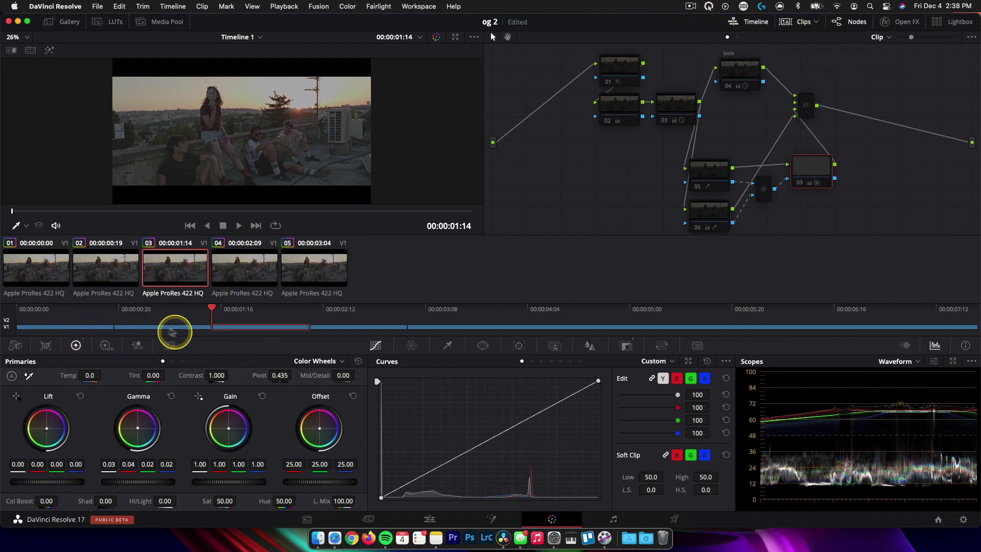
# Select clip 02 and re-enable grade nodes 01 and 02 (Lift -0.02, Gamma 0.04, Gain 0.93)
pyautogui.click(91, 328)
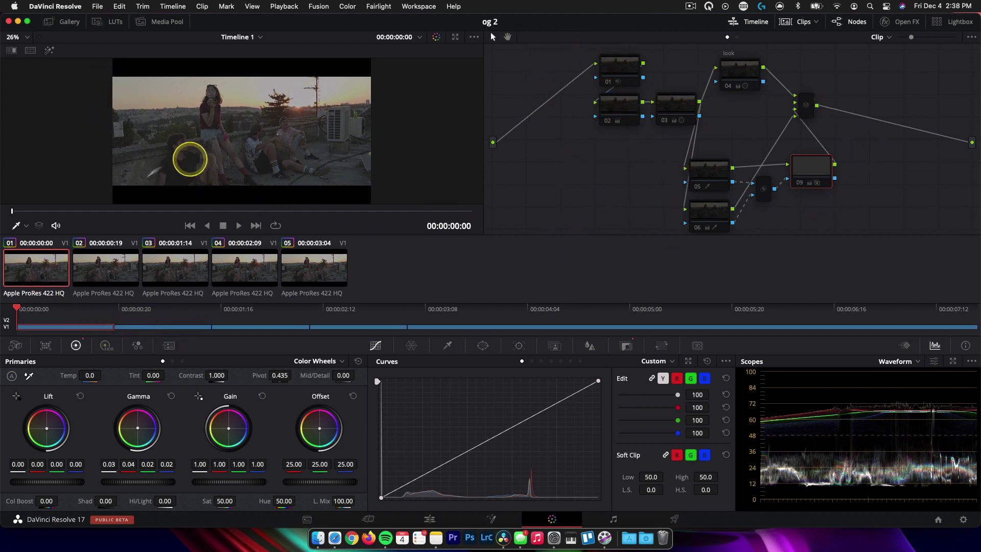
pyautogui.click(118, 262)
pyautogui.moveTo(567, 53); pyautogui.dragTo(625, 148)
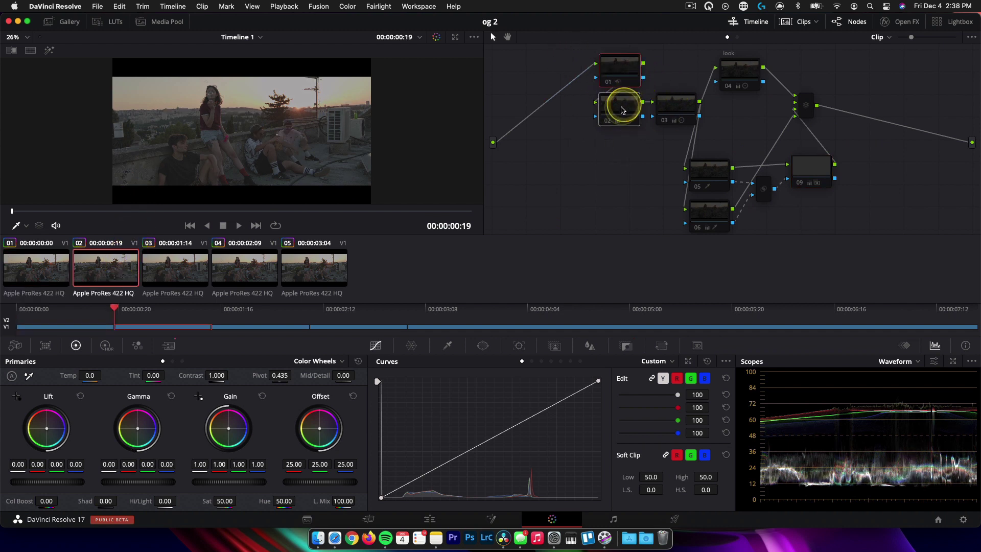
pyautogui.click(624, 100)
pyautogui.moveTo(577, 63); pyautogui.dragTo(619, 131)
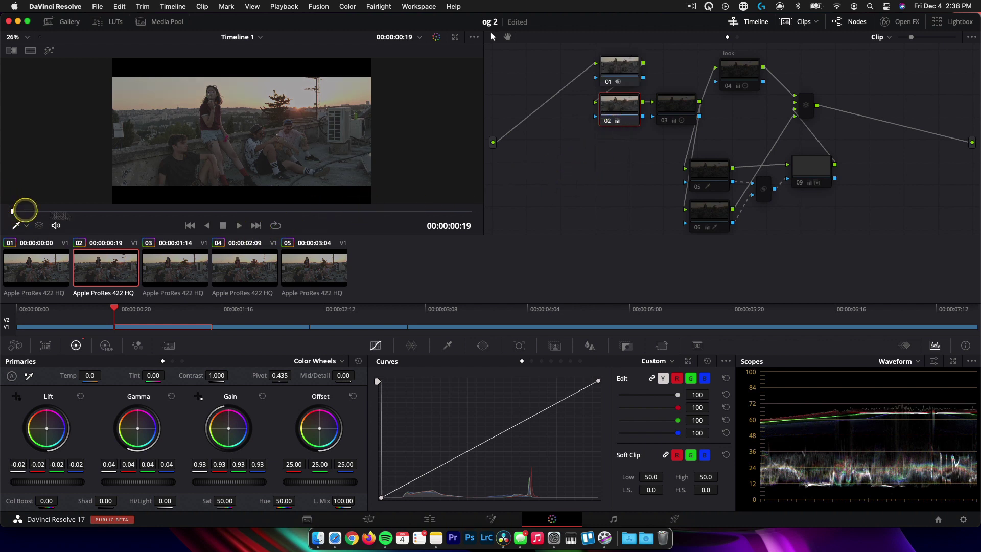
# Scrub clip 02 and compare it with clip 01 to check the returning grade
pyautogui.moveTo(25, 210); pyautogui.dragTo(9, 222)
pyautogui.click(53, 265)
pyautogui.click(105, 265)
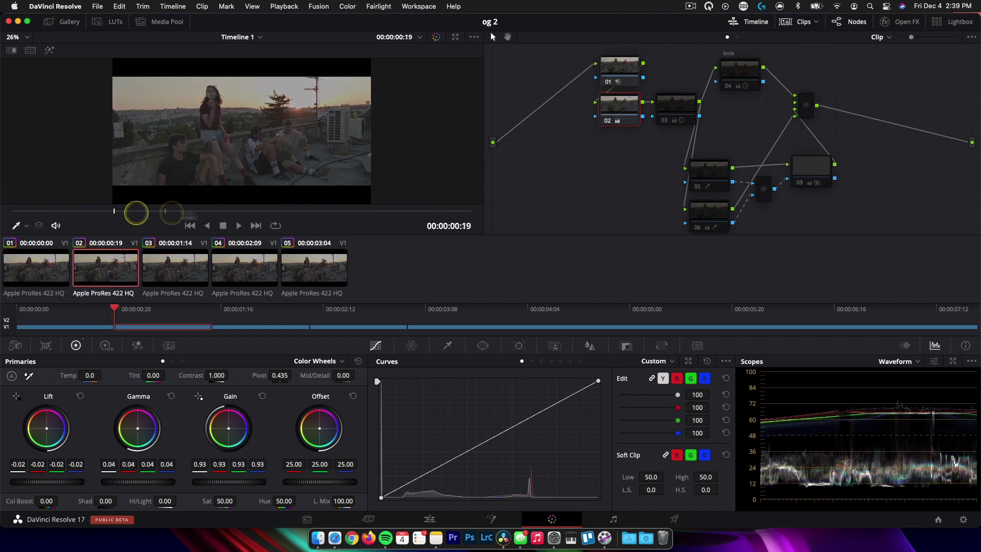
pyautogui.moveTo(136, 213)
pyautogui.mouseDown()
pyautogui.moveTo(152, 222)
pyautogui.moveTo(46, 236)
pyautogui.moveTo(341, 214)
pyautogui.moveTo(123, 219)
pyautogui.mouseUp()
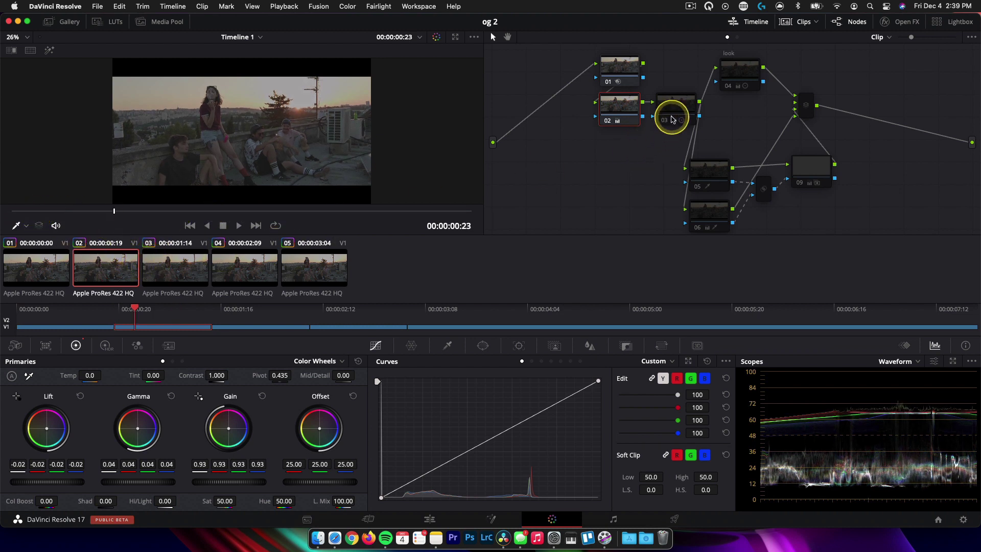
# Re-enable node 03 on clip 02 for a warm sunset look, comparing it against clip 01
pyautogui.click(673, 116)
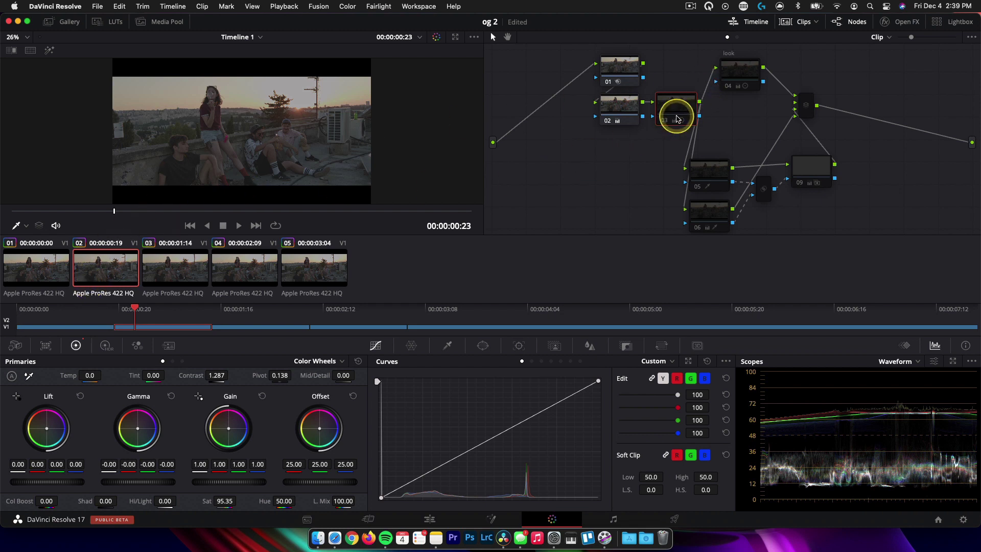
pyautogui.click(677, 119)
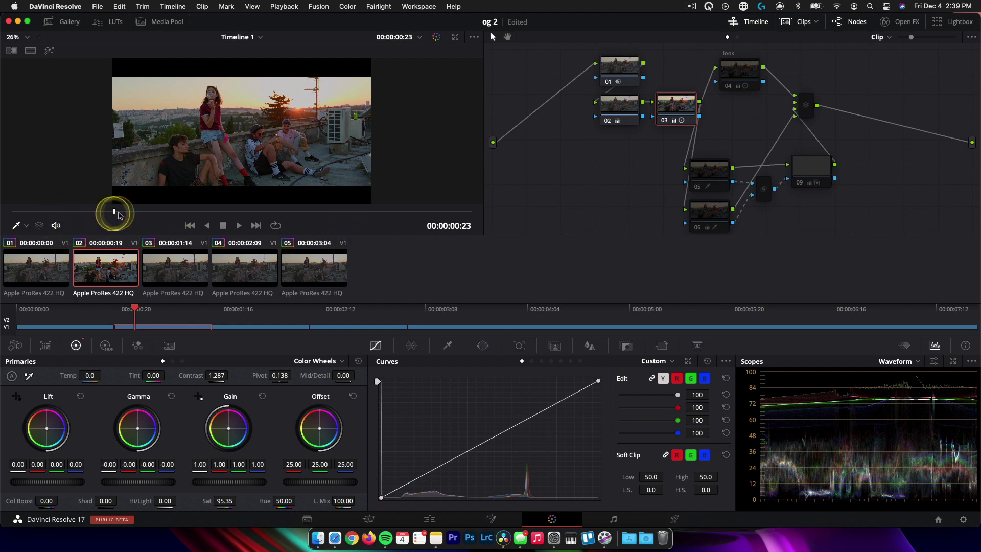
pyautogui.moveTo(31, 215); pyautogui.dragTo(376, 213)
pyautogui.click(55, 276)
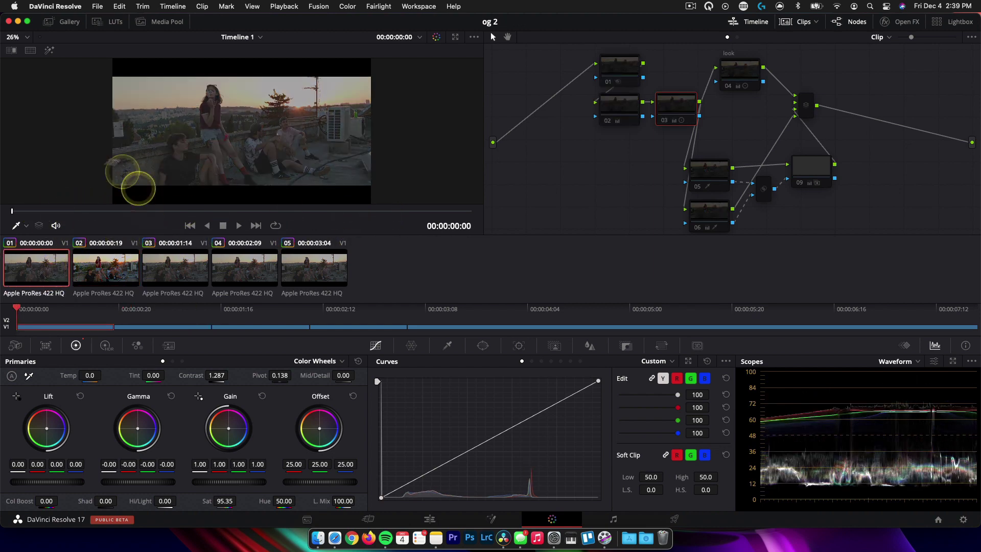
pyautogui.click(112, 260)
pyautogui.moveTo(226, 215); pyautogui.dragTo(319, 211)
pyautogui.moveTo(607, 124); pyautogui.dragTo(622, 92)
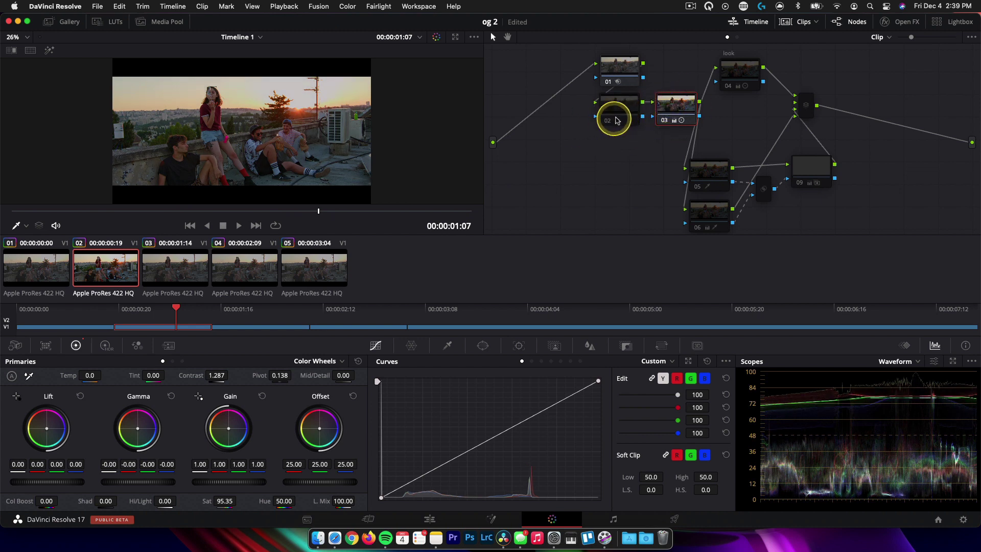
# On clip 03, select nodes 01–02 and turn node 03 back on
pyautogui.click(166, 258)
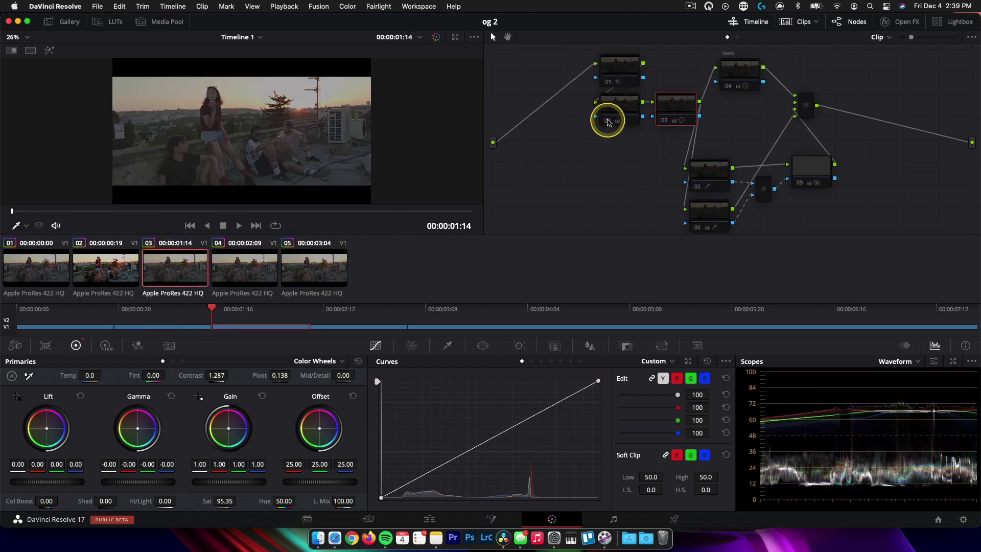
pyautogui.moveTo(571, 64); pyautogui.dragTo(670, 138)
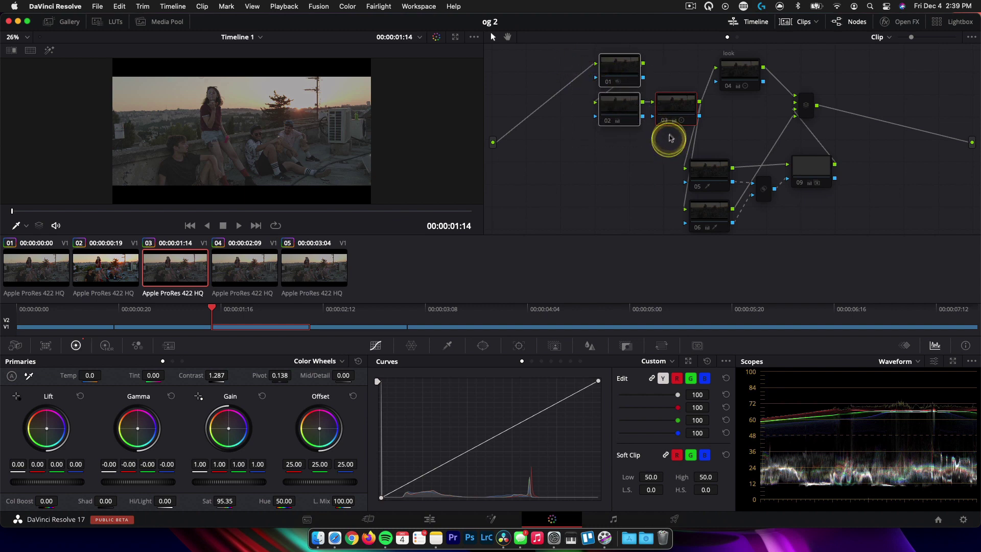
pyautogui.click(665, 125)
# Re-enable nodes 01 through 04 on clip 04 and compare it with clip 03
pyautogui.click(214, 264)
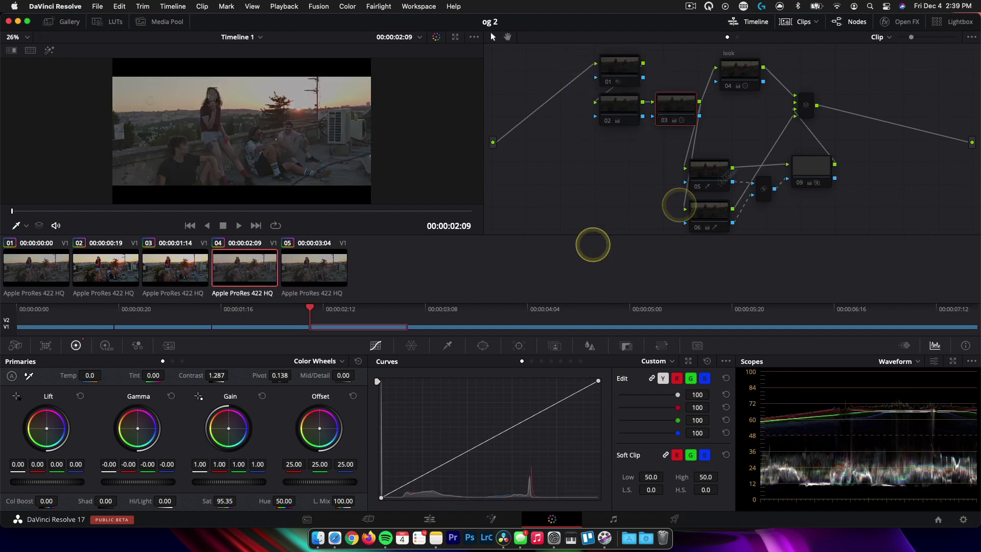
pyautogui.moveTo(565, 52); pyautogui.dragTo(777, 123)
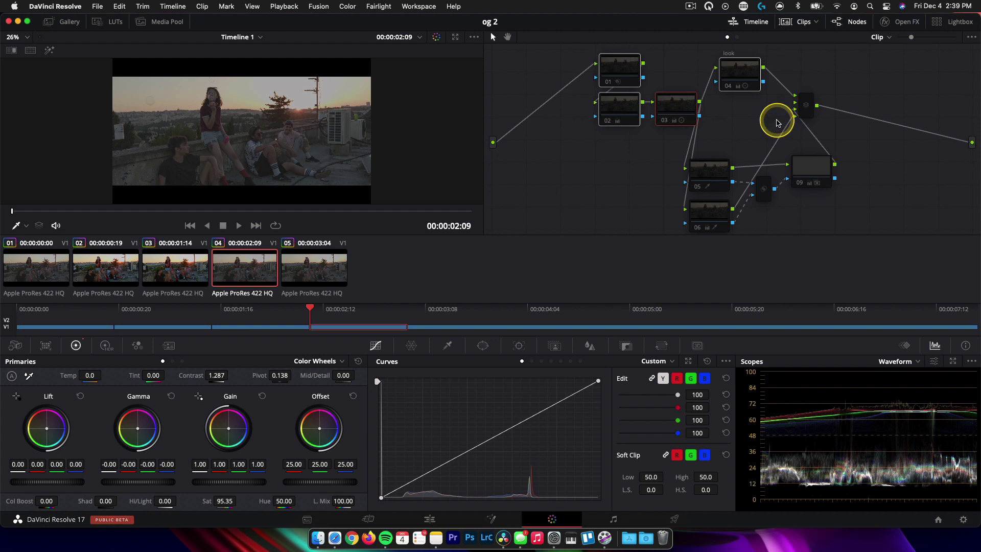
pyautogui.press('super+d')
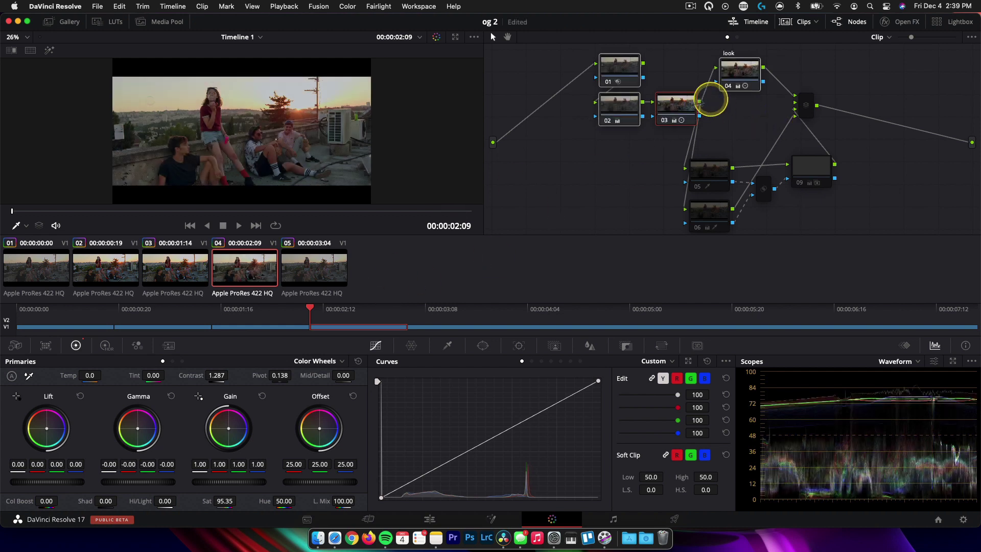
pyautogui.click(196, 257)
pyautogui.click(247, 266)
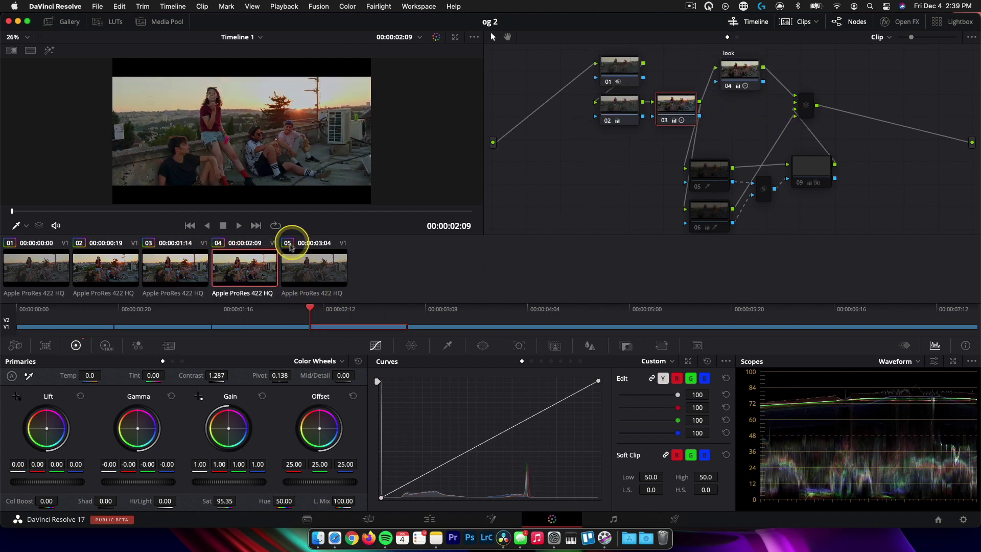
# Select all nodes on clip 05 and enable its full grade
pyautogui.click(313, 289)
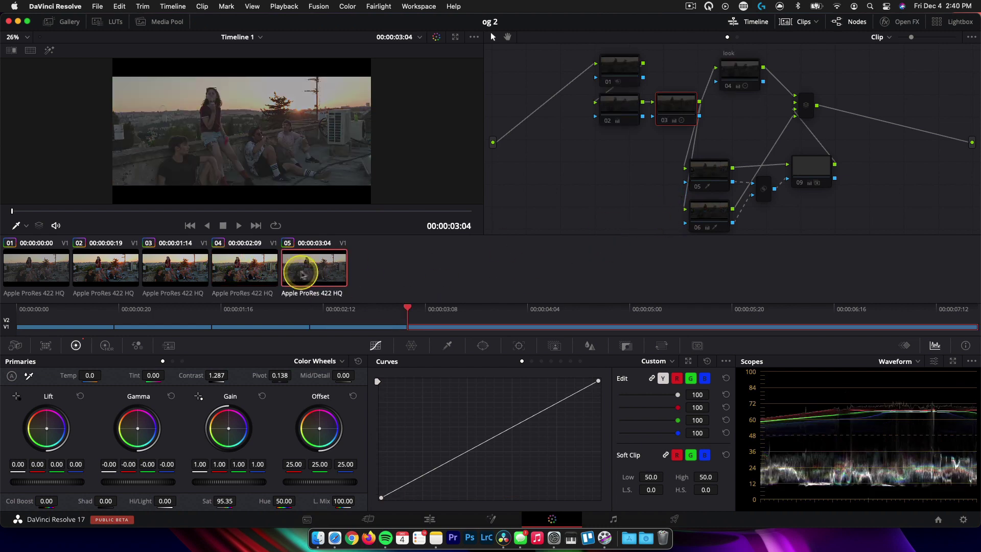
pyautogui.moveTo(637, 170); pyautogui.dragTo(818, 210)
pyautogui.press('super+a')
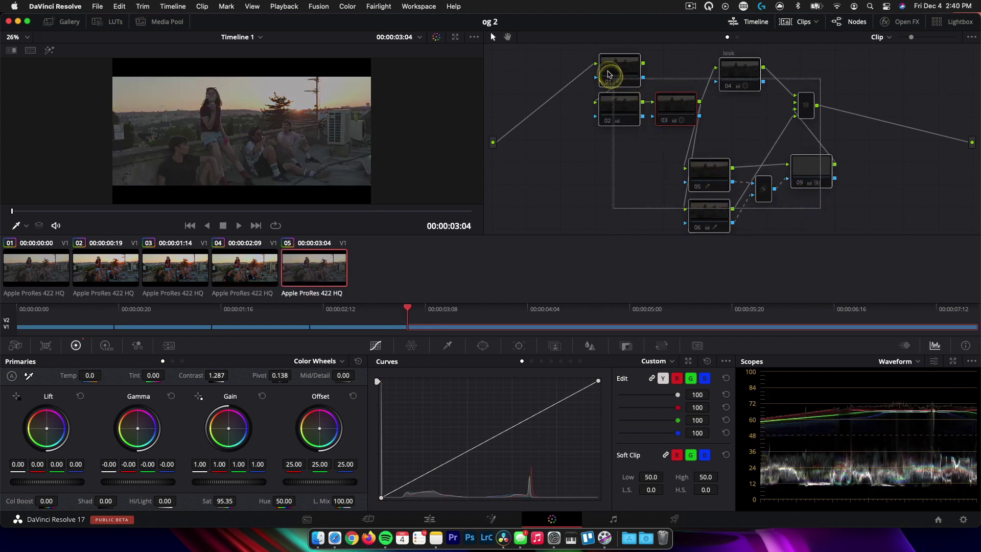
pyautogui.press('super+d')
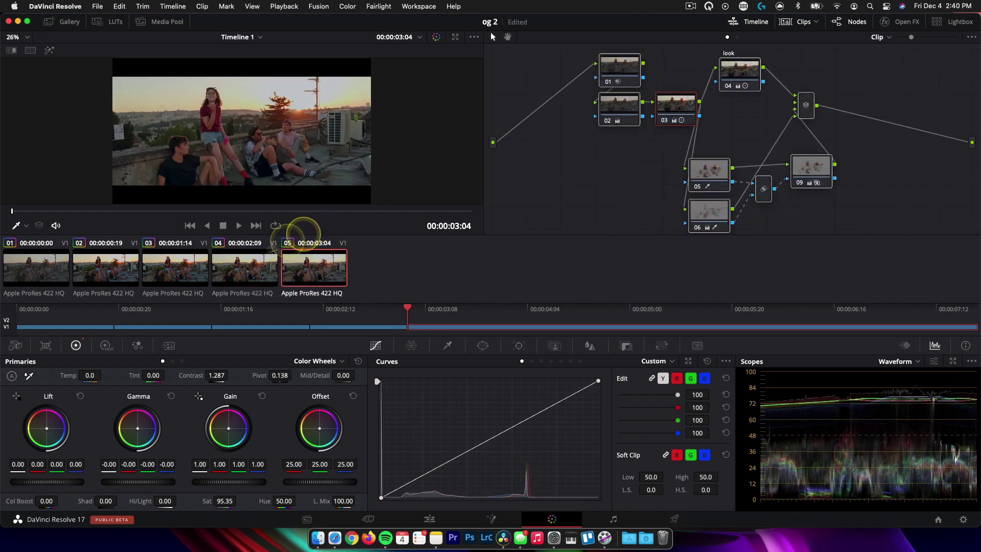
# Step back through clips 04, 03 and 02 to review the progressive grade
pyautogui.click(242, 265)
pyautogui.click(178, 265)
pyautogui.click(114, 269)
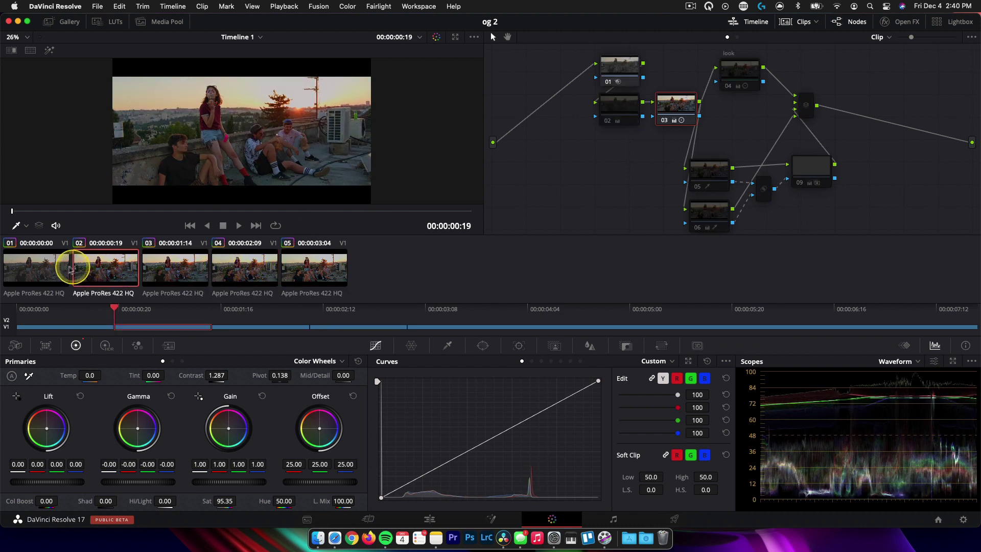
pyautogui.click(157, 270)
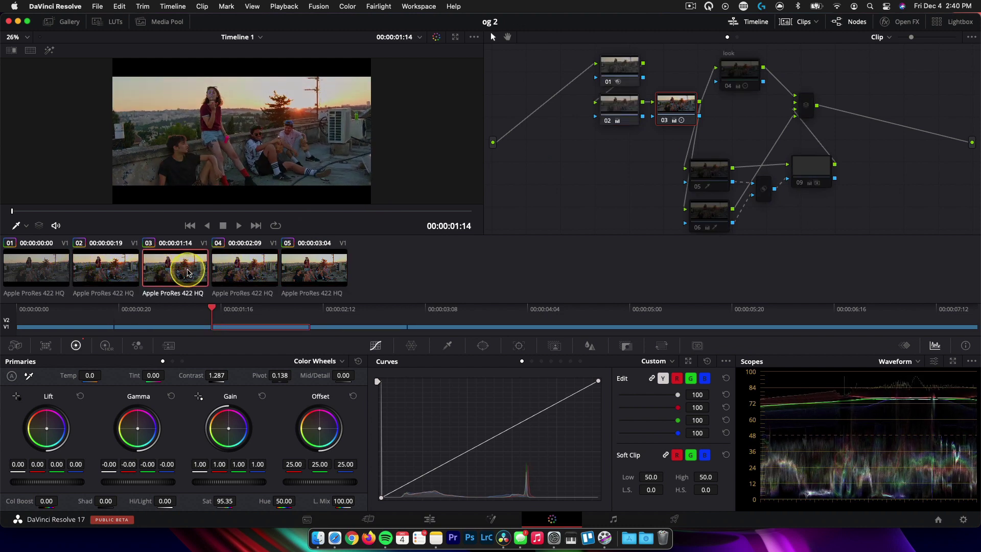
# On the Edit page, ripple-delete the first clip on Video 1
pyautogui.click(429, 519)
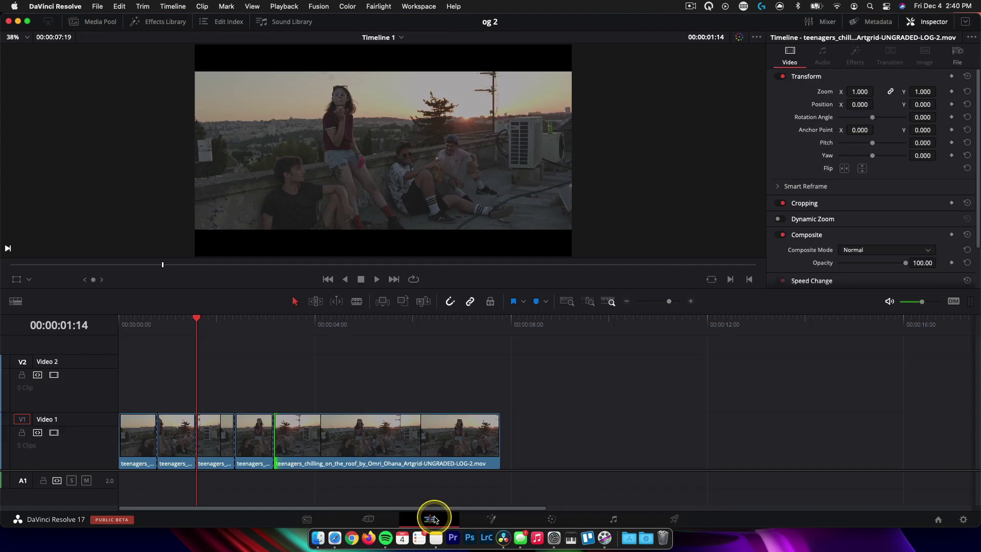
pyautogui.click(143, 440)
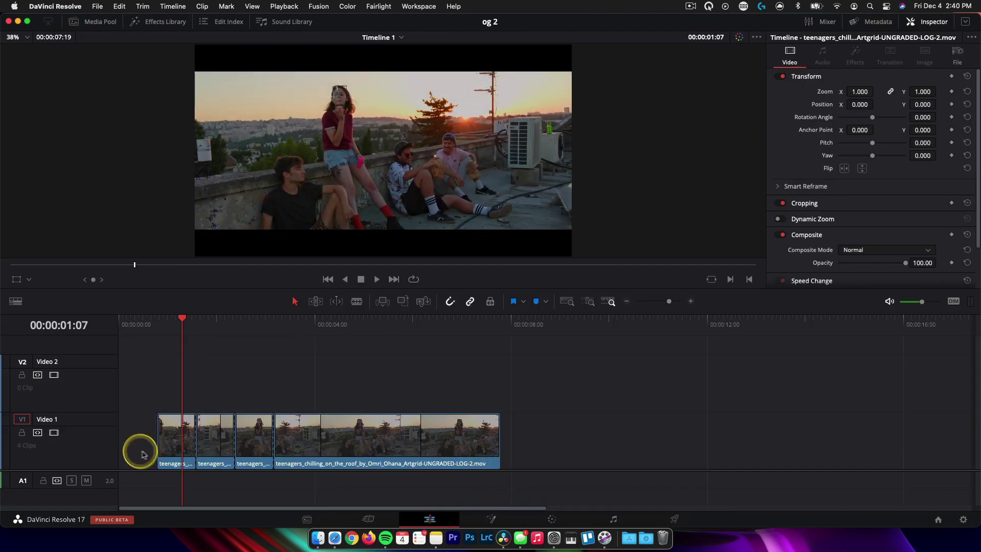
pyautogui.press('BackSpace')
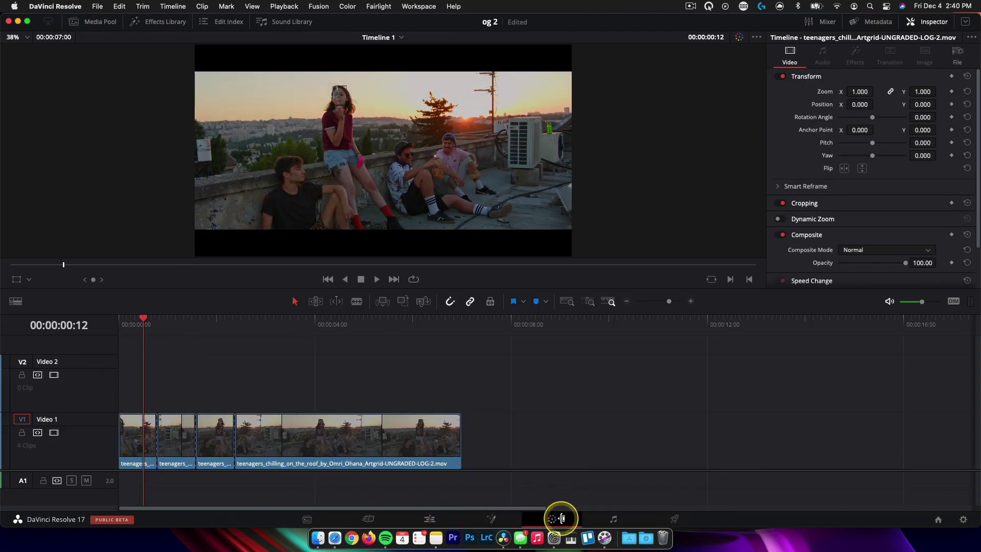
# Disable nodes 01–03 on the new first clip, review clips 02–04, and return to Edit
pyautogui.click(553, 518)
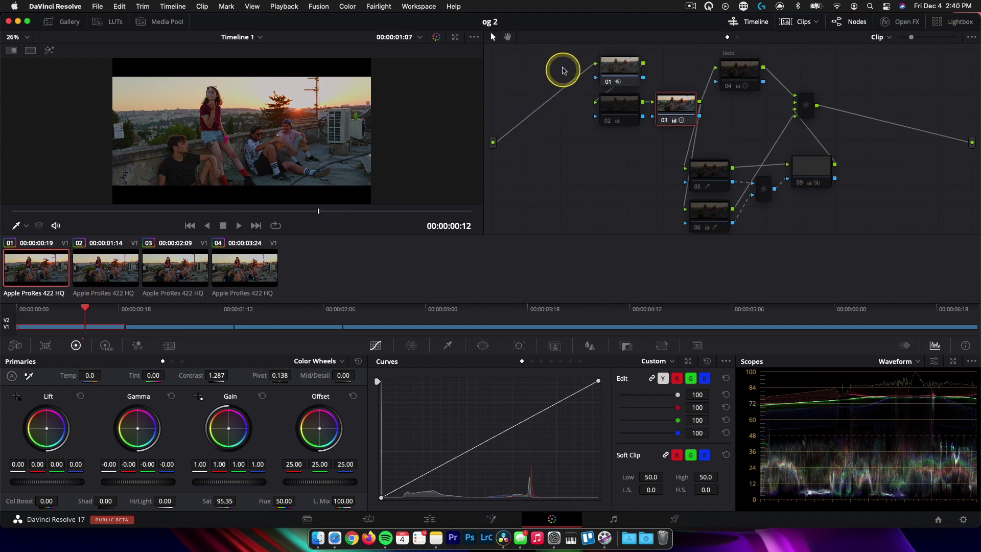
pyautogui.moveTo(562, 69); pyautogui.dragTo(686, 143)
pyautogui.press('super+d')
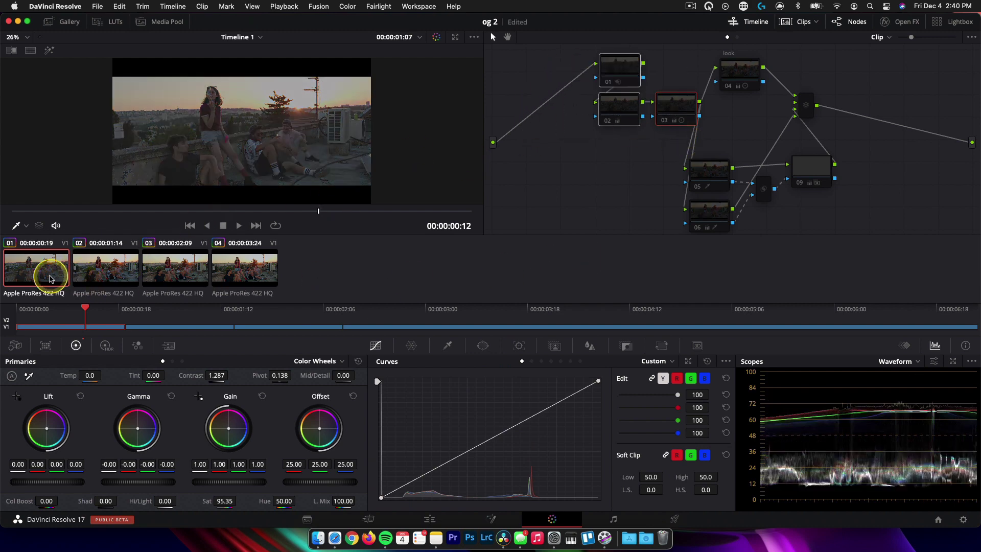
pyautogui.click(114, 271)
pyautogui.click(161, 266)
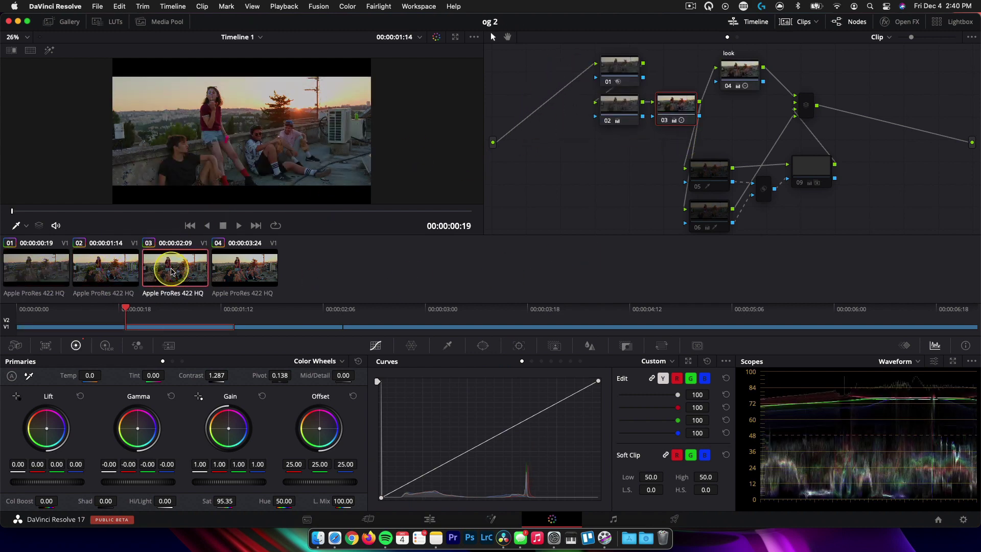
pyautogui.click(238, 267)
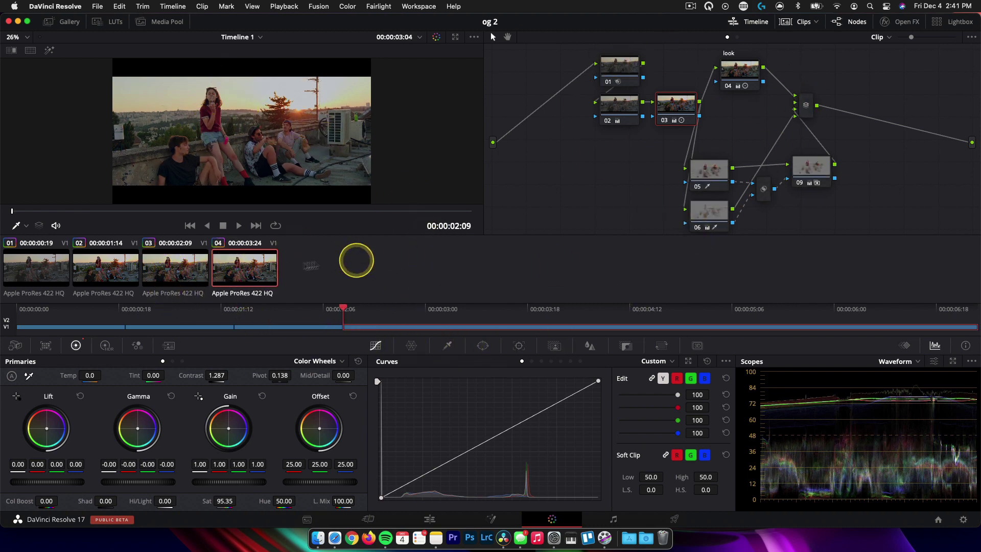
pyautogui.click(424, 519)
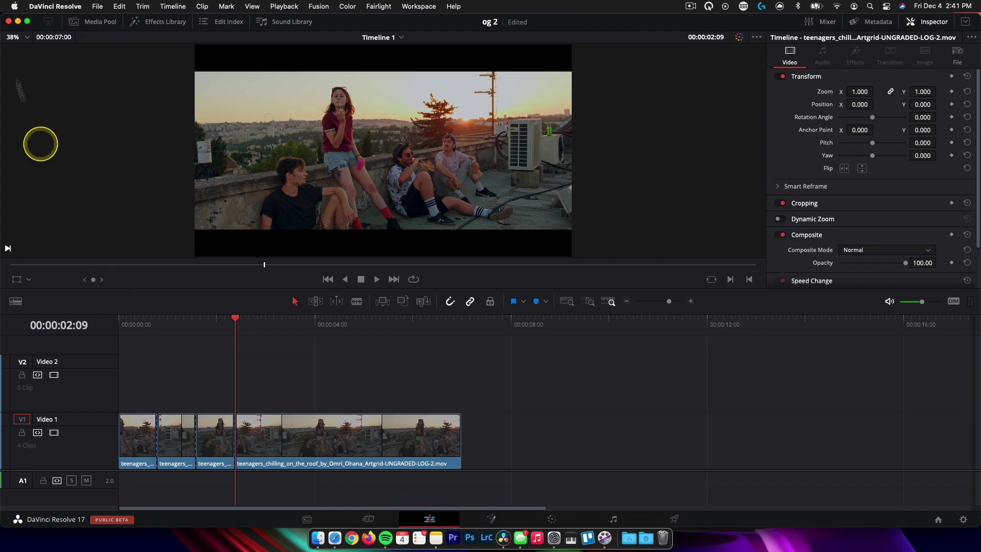
# Drag Edge Wipe from Video Transitions > Wipe onto the first V1 cut and select it
pyautogui.click(161, 21)
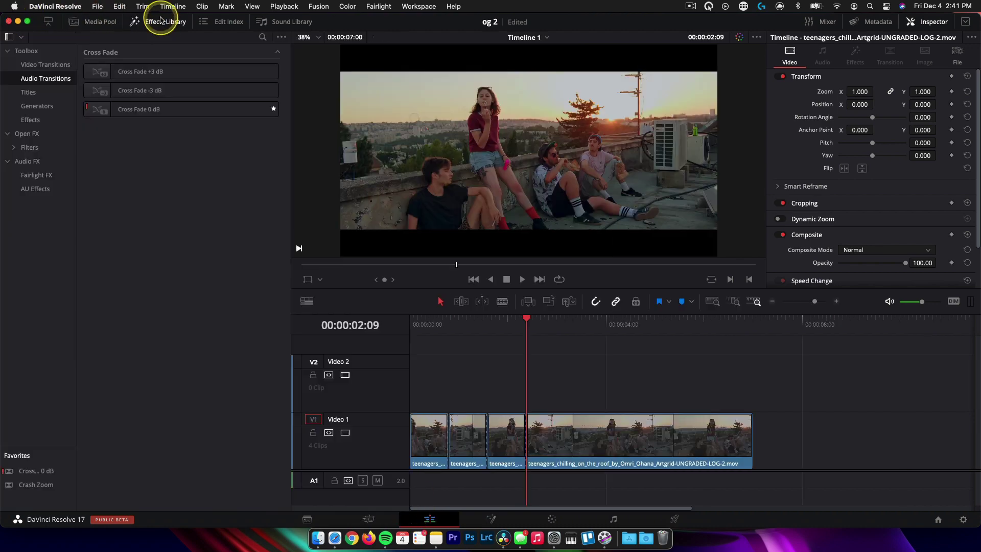
pyautogui.click(41, 65)
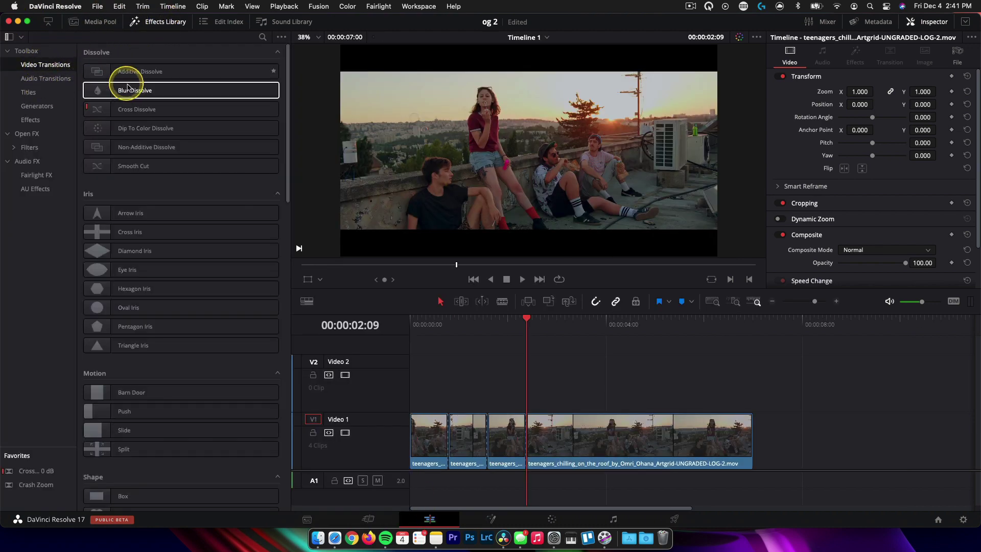
pyautogui.scroll(-10, 136, 204)
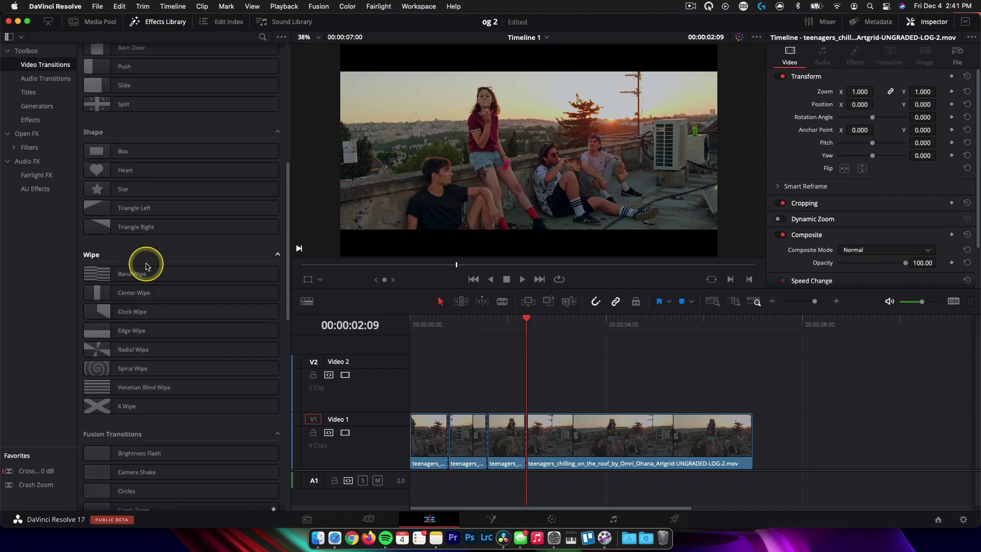
pyautogui.moveTo(134, 332); pyautogui.dragTo(449, 434)
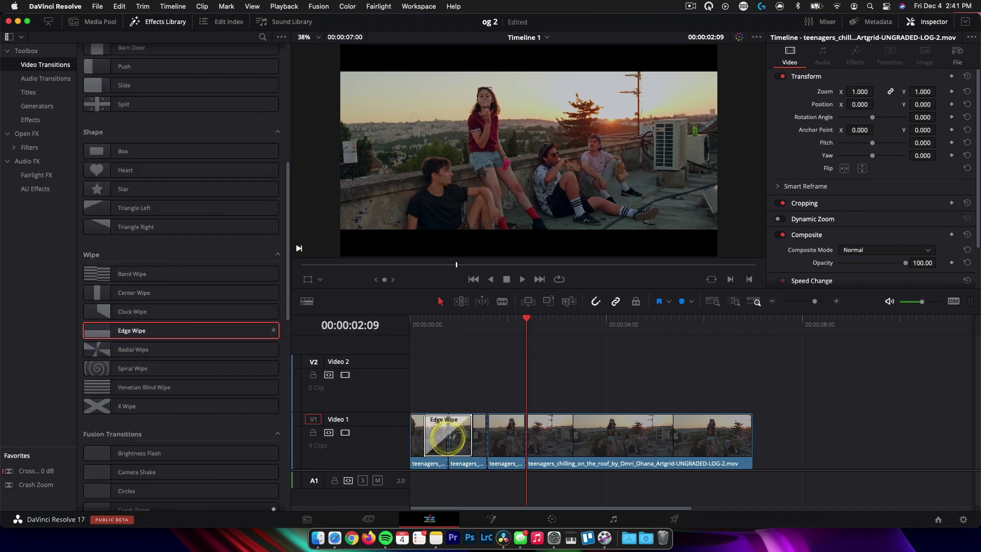
pyautogui.click(461, 425)
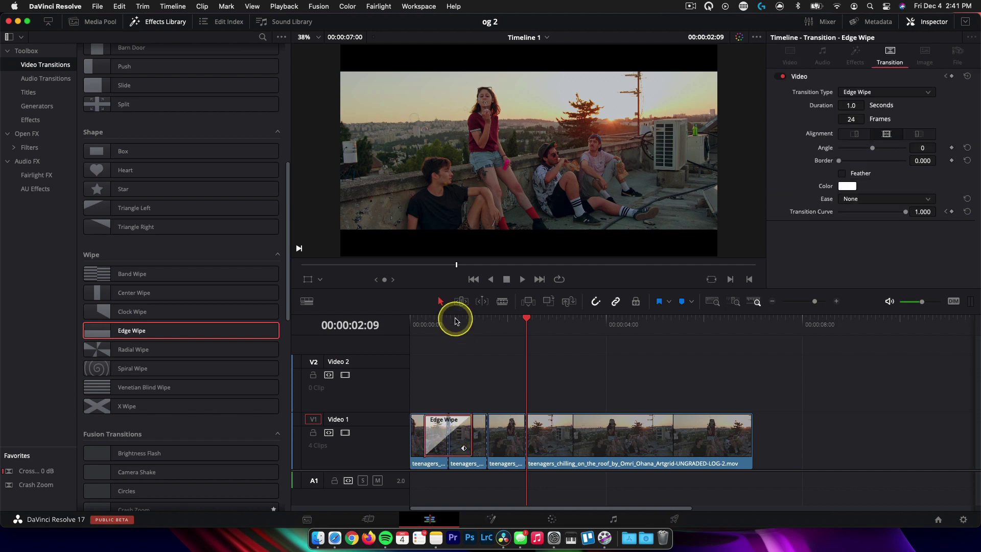
# Set the Edge Wipe angle to 90°
pyautogui.scroll(3, 456, 320)
pyautogui.click(488, 322)
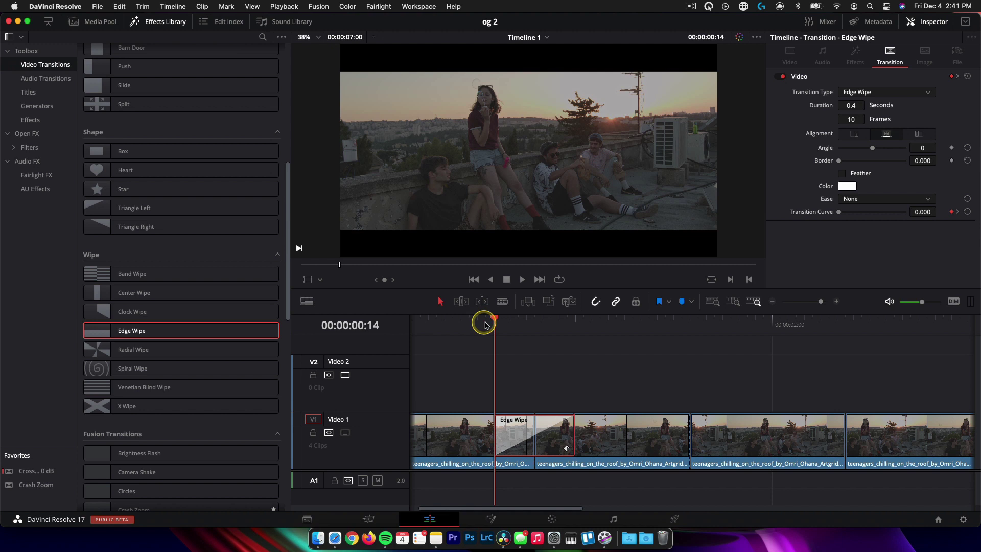
pyautogui.click(519, 326)
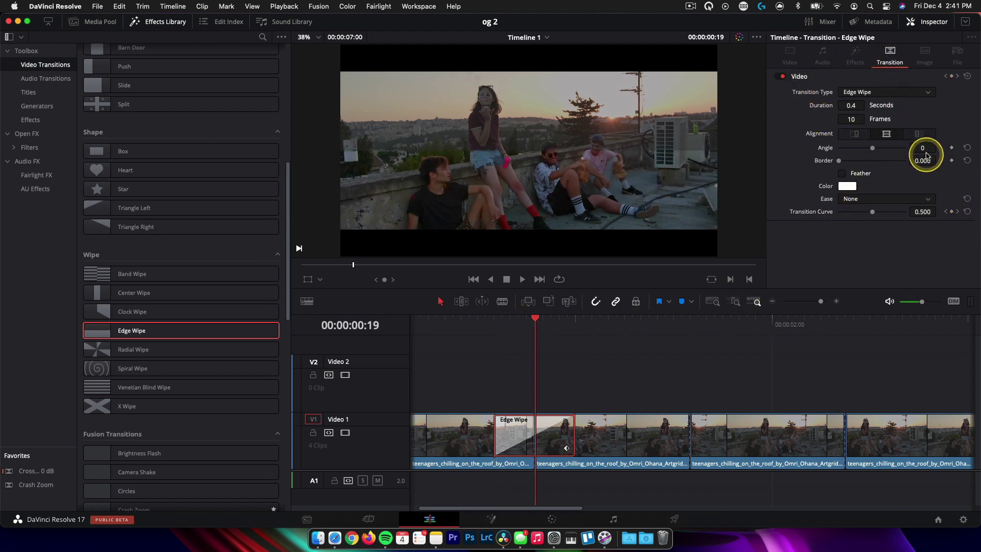
pyautogui.press('Return')
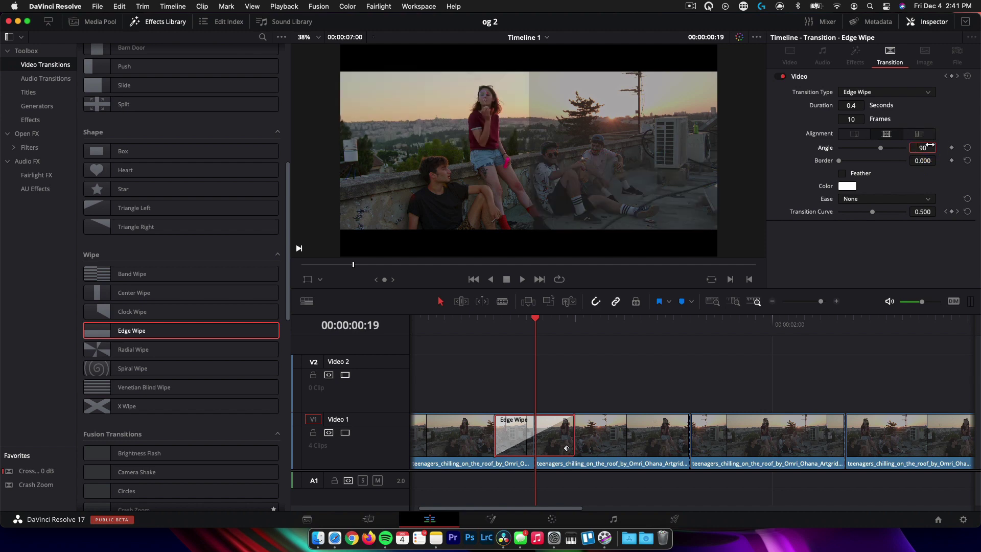
# Lengthen the transition to 14 frames and play it back to preview
pyautogui.click(346, 265)
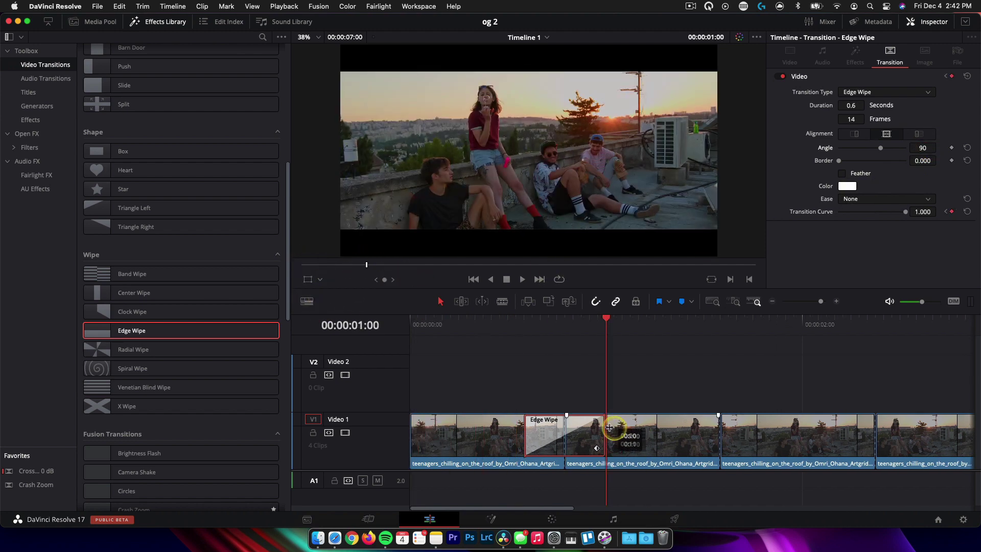
pyautogui.moveTo(604, 435); pyautogui.dragTo(620, 434)
pyautogui.click(443, 322)
pyautogui.press('space')
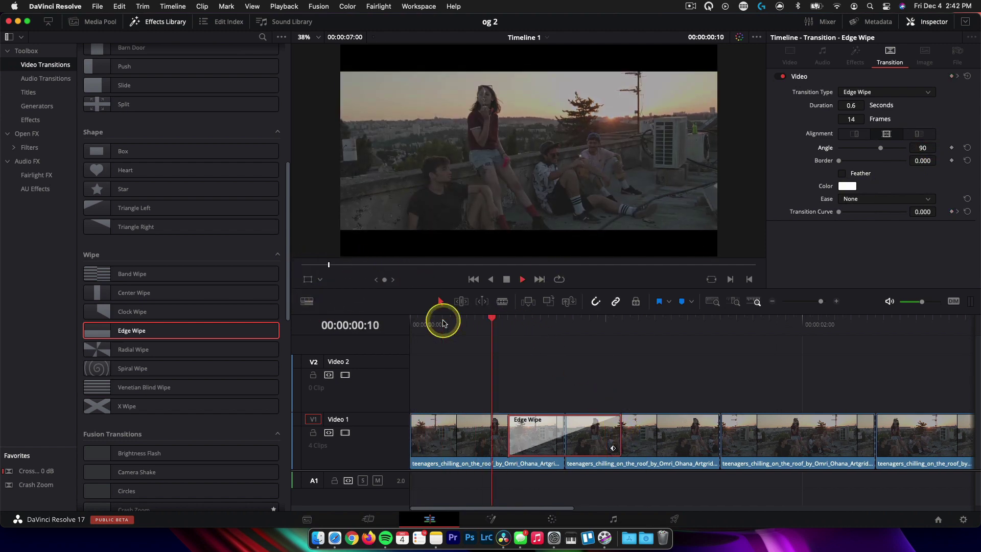
pyautogui.press('space')
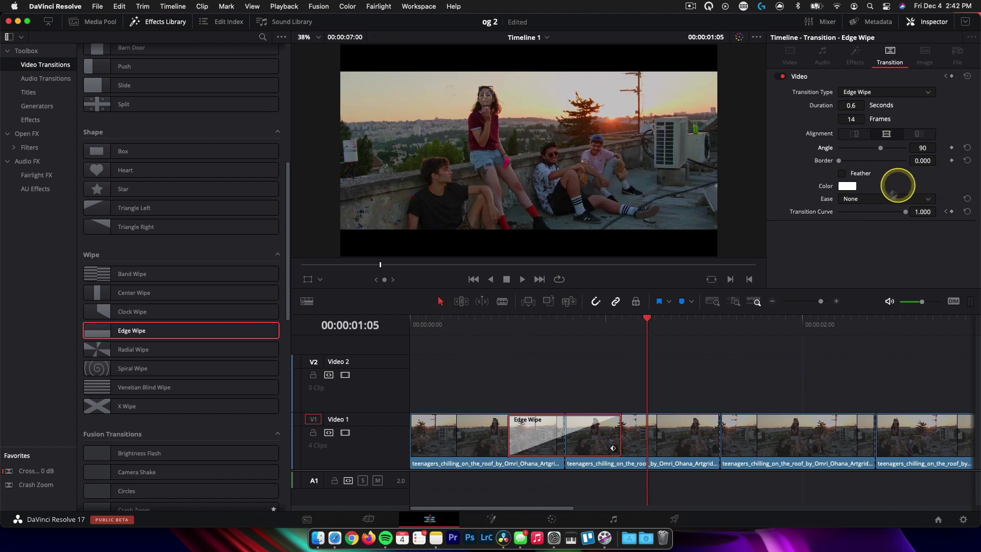
# Set the wipe's Ease to In & Out and preview the eased transition
pyautogui.click(855, 202)
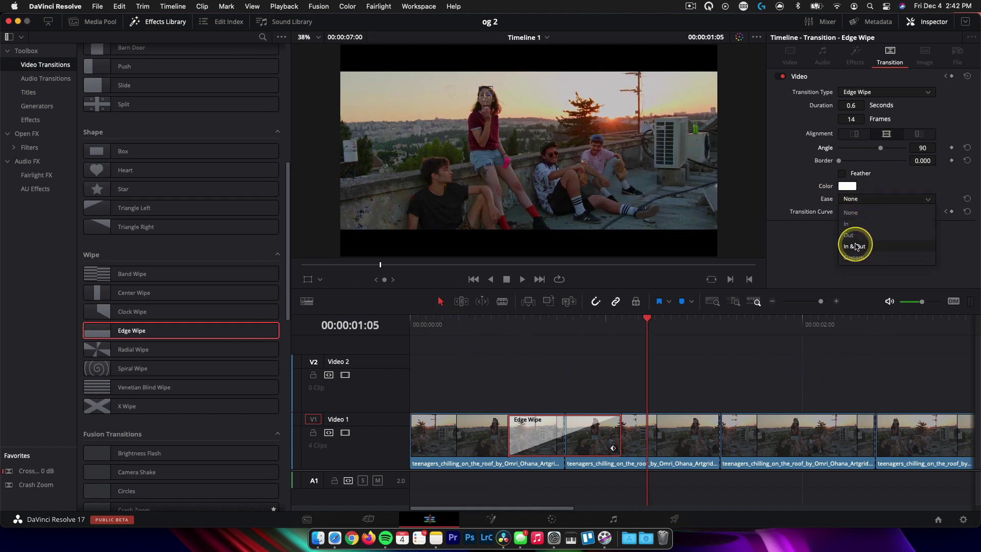
pyautogui.click(855, 242)
pyautogui.click(510, 326)
pyautogui.press('space')
pyautogui.press('space')
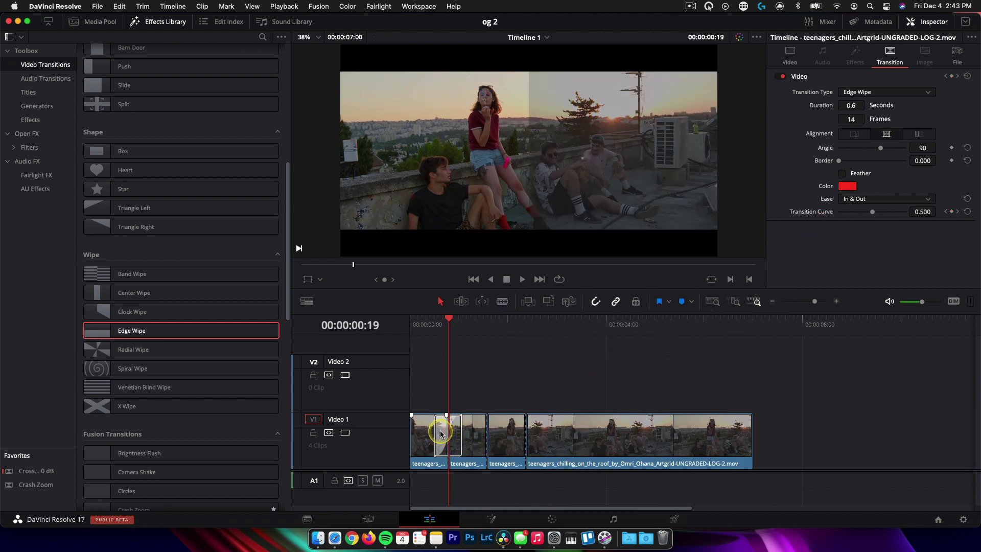
pyautogui.click(441, 434)
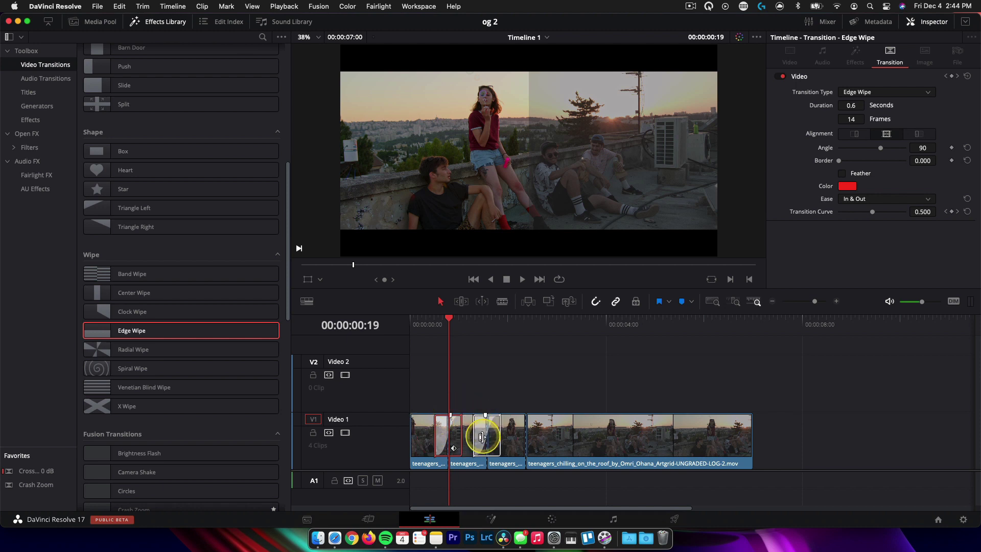
# Play and scrub the timeline to review the Edge Wipes on all three cuts
pyautogui.click(481, 437)
pyautogui.moveTo(446, 322); pyautogui.dragTo(407, 322)
pyautogui.press('space')
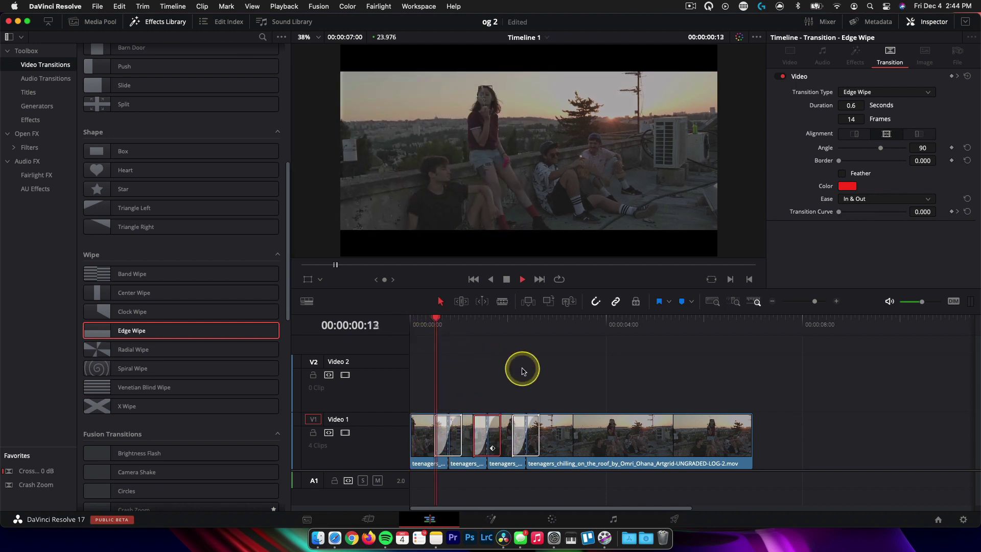
pyautogui.press('super+z')
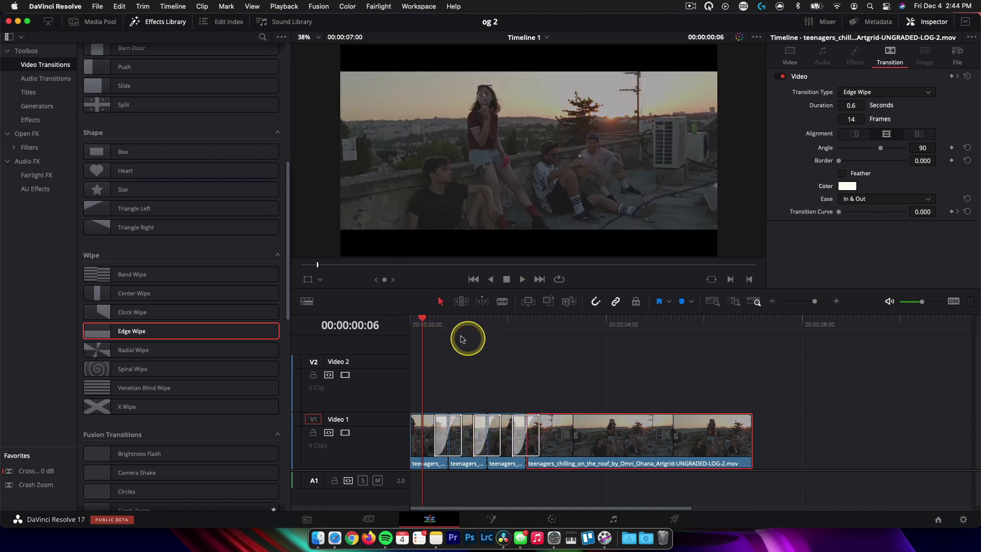
pyautogui.moveTo(437, 333); pyautogui.dragTo(513, 331)
pyautogui.press('space')
pyautogui.press('space')
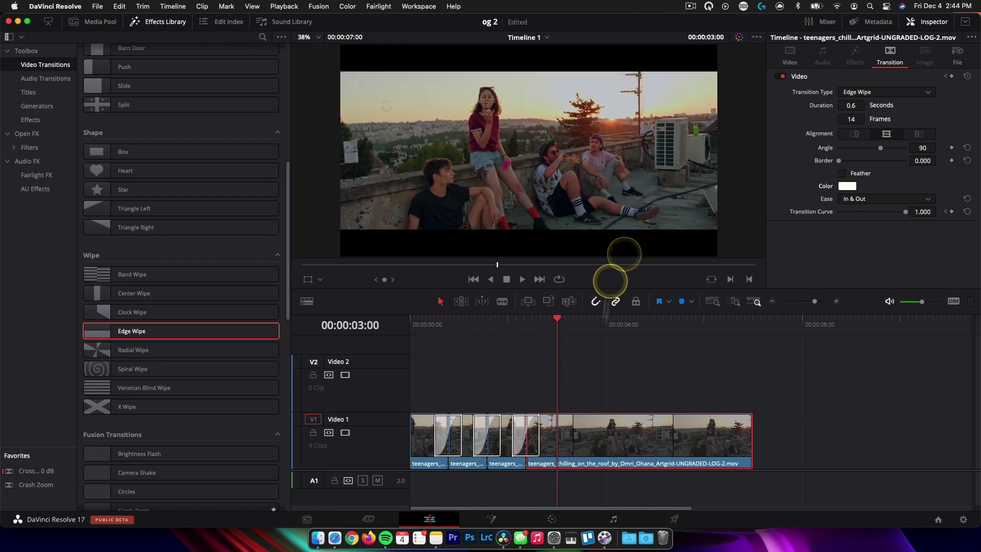
pyautogui.moveTo(556, 326); pyautogui.dragTo(526, 332)
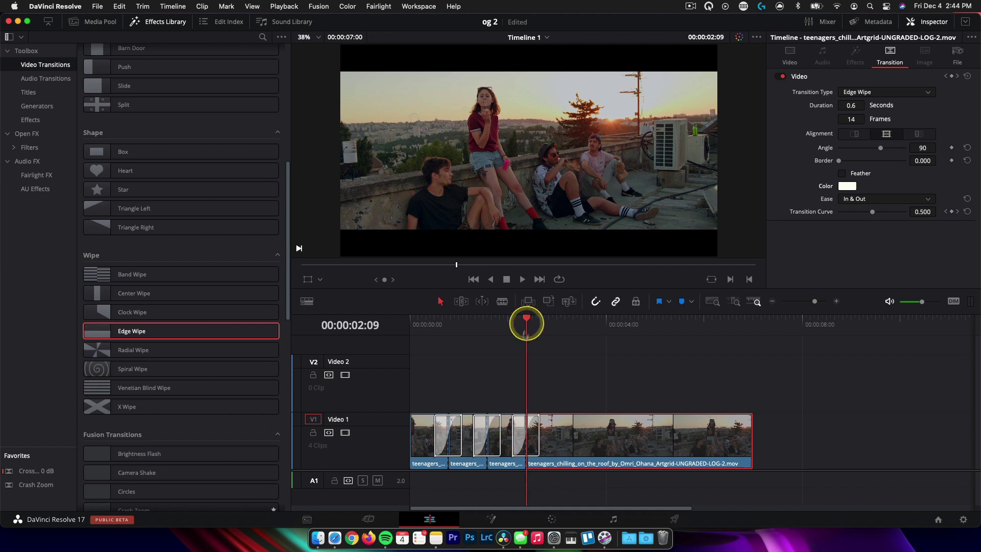
# Give the third Edge Wipe a white border of 4.330
pyautogui.click(518, 430)
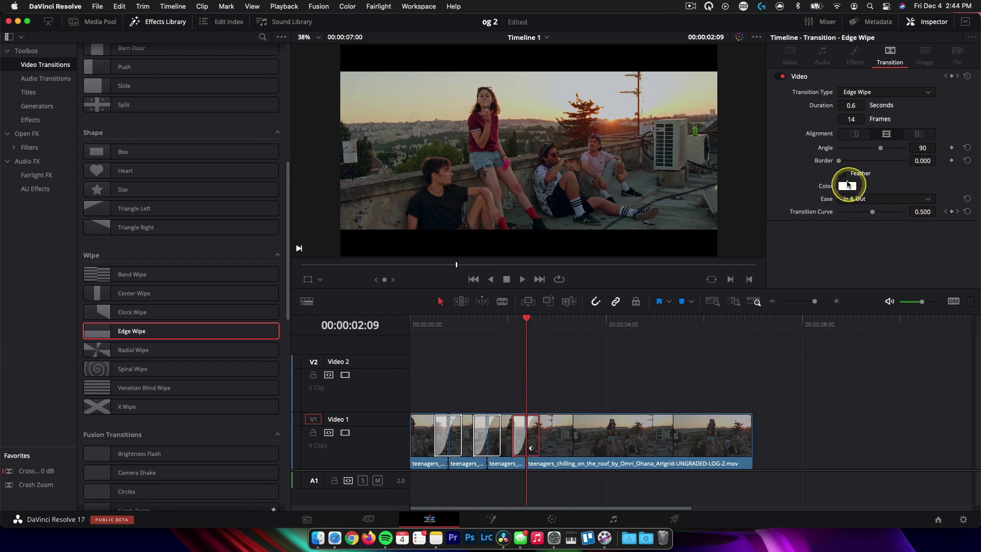
pyautogui.moveTo(840, 162); pyautogui.dragTo(838, 162)
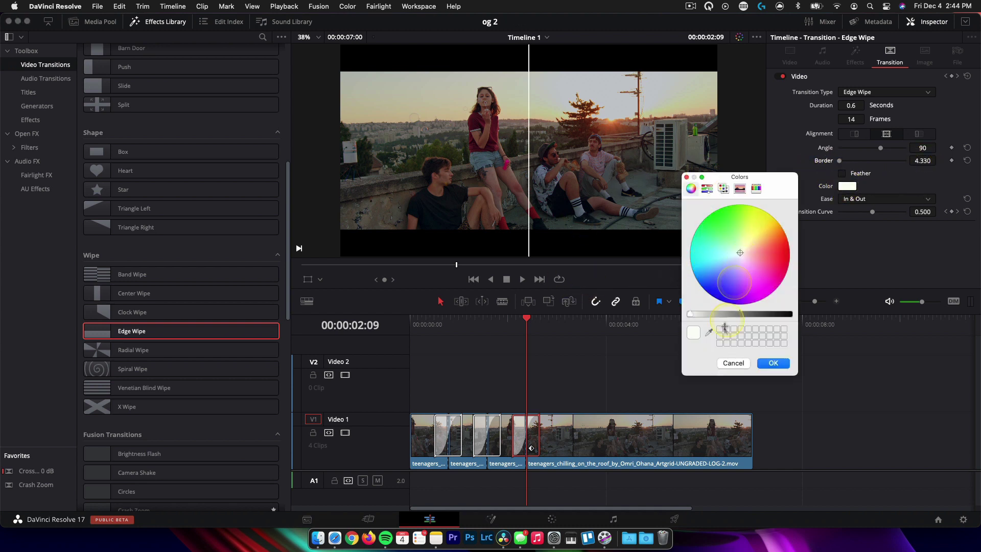
pyautogui.click(789, 362)
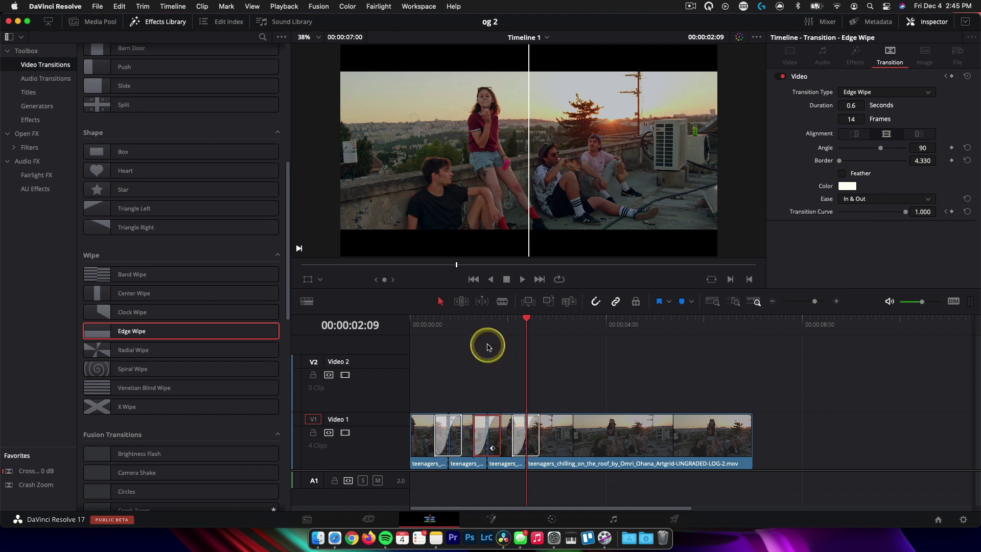
# Review playback from the start, then trim the last V1 clip to end near 00:00:04:00
pyautogui.moveTo(486, 325); pyautogui.dragTo(449, 327)
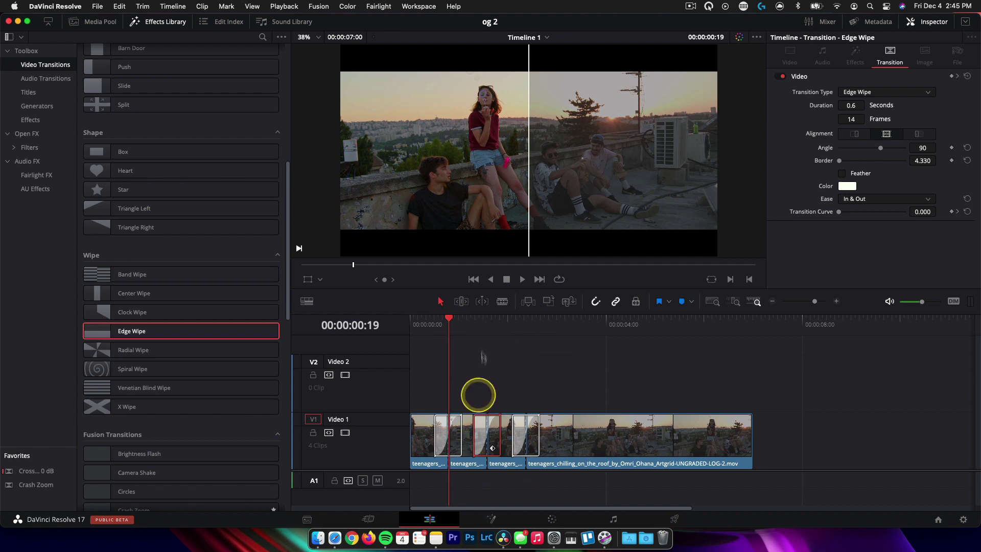
pyautogui.moveTo(409, 329); pyautogui.dragTo(376, 336)
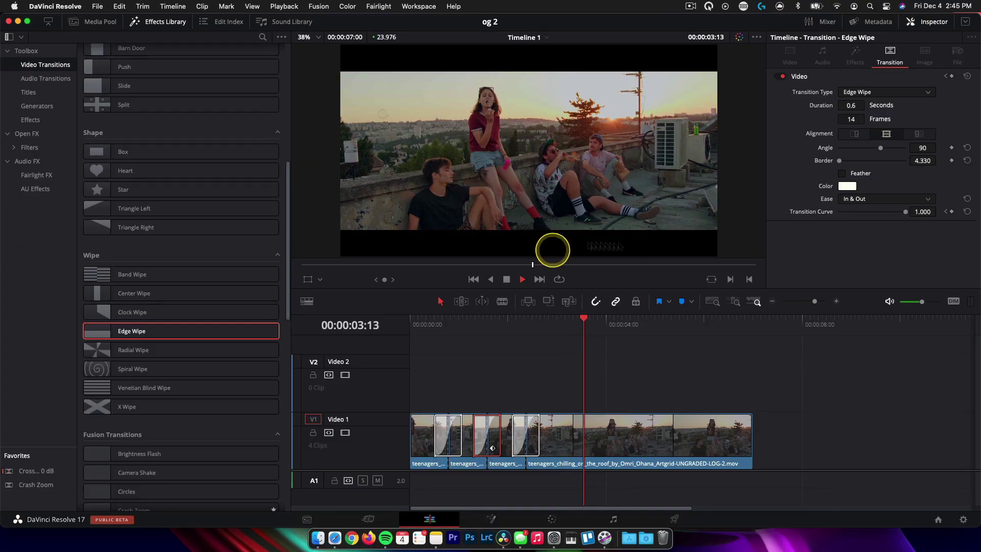
pyautogui.press('space')
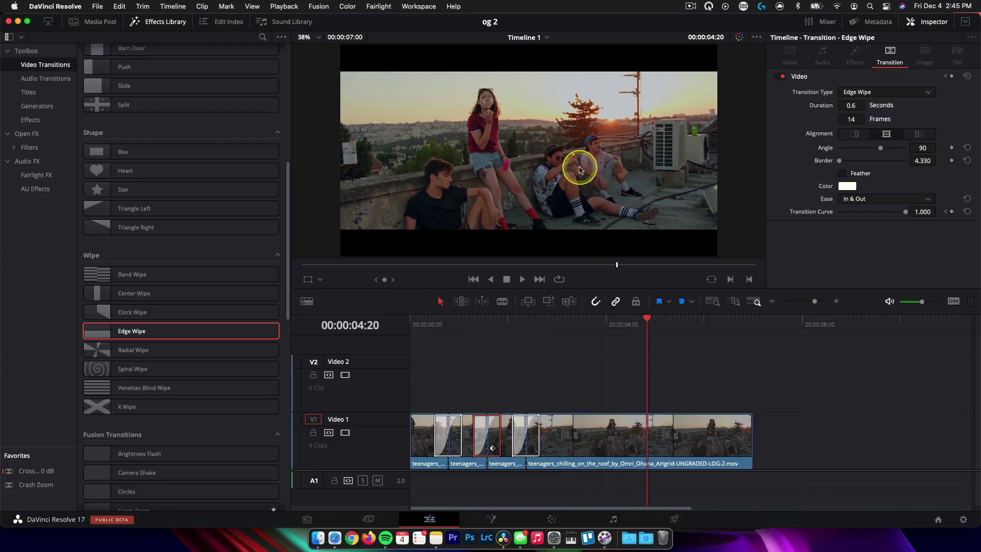
pyautogui.click(748, 451)
pyautogui.moveTo(749, 442); pyautogui.dragTo(607, 438)
pyautogui.press('Home')
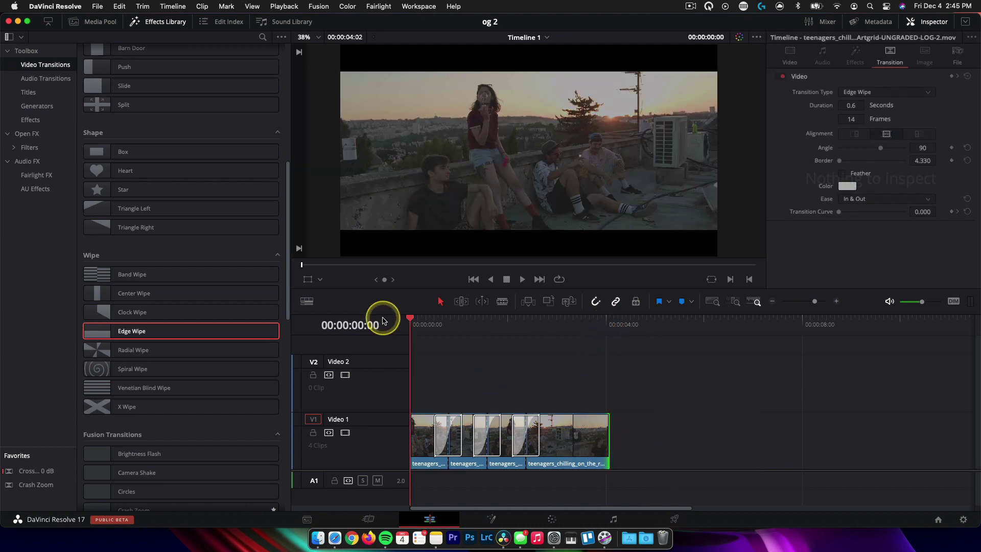
pyautogui.click(469, 415)
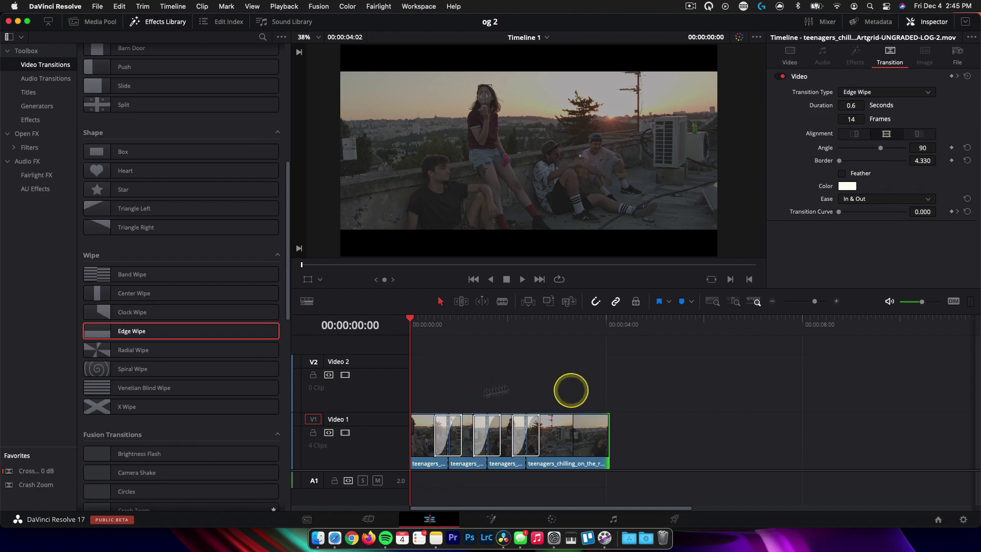